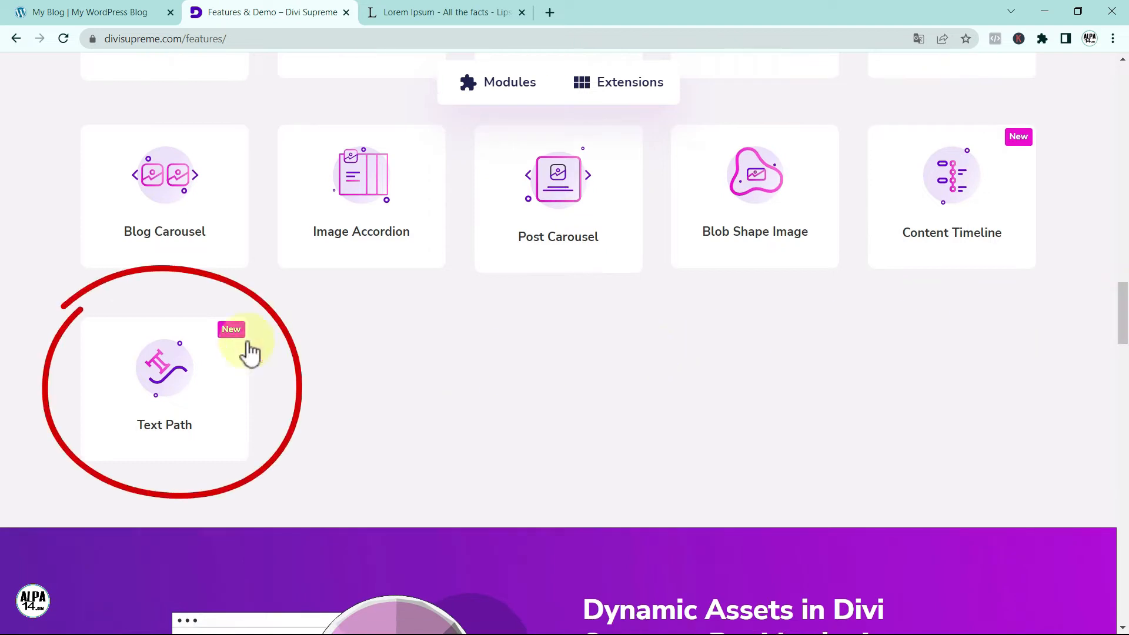
Open the Divi Supreme Text Path module page and look through its curved-text demos
click(161, 362)
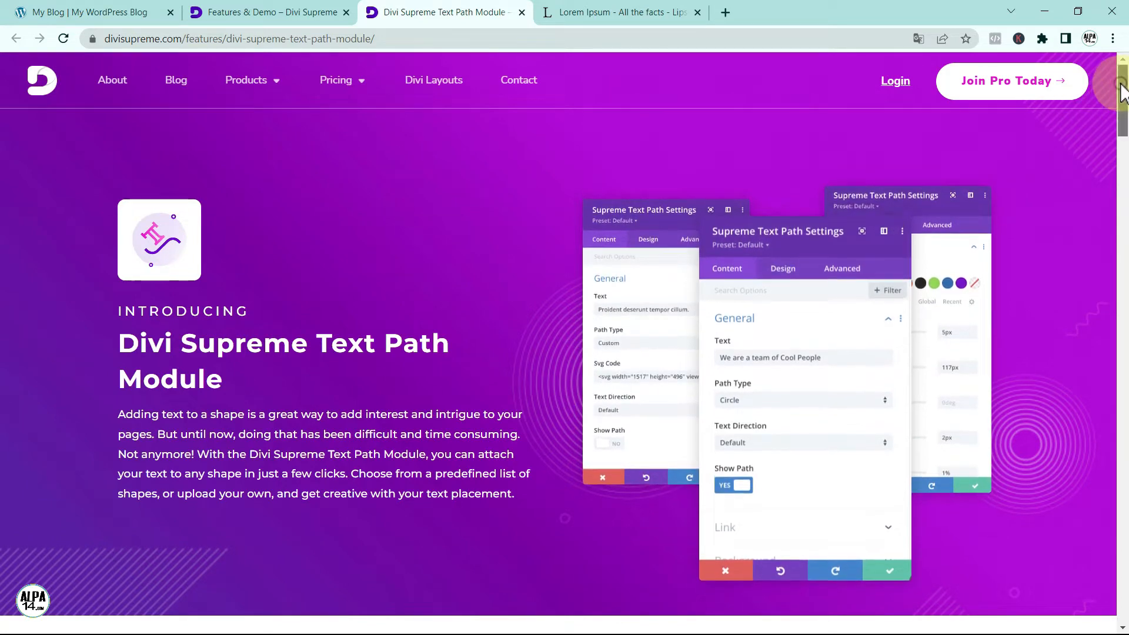
drag(1119, 82, 1092, 249)
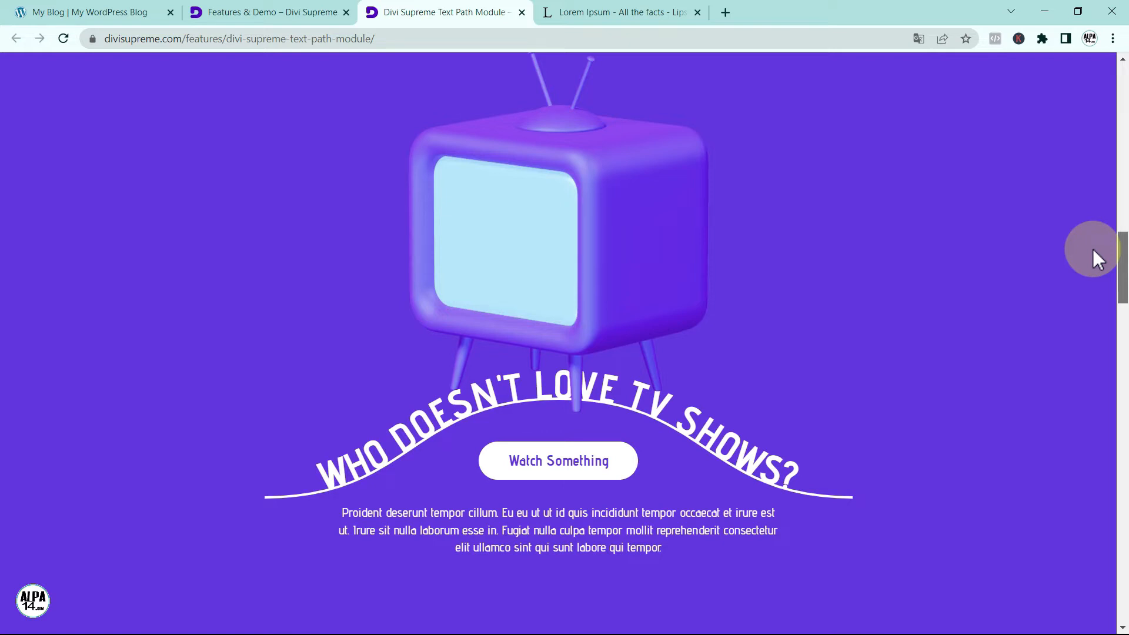
scroll(1082, 269, up, 1)
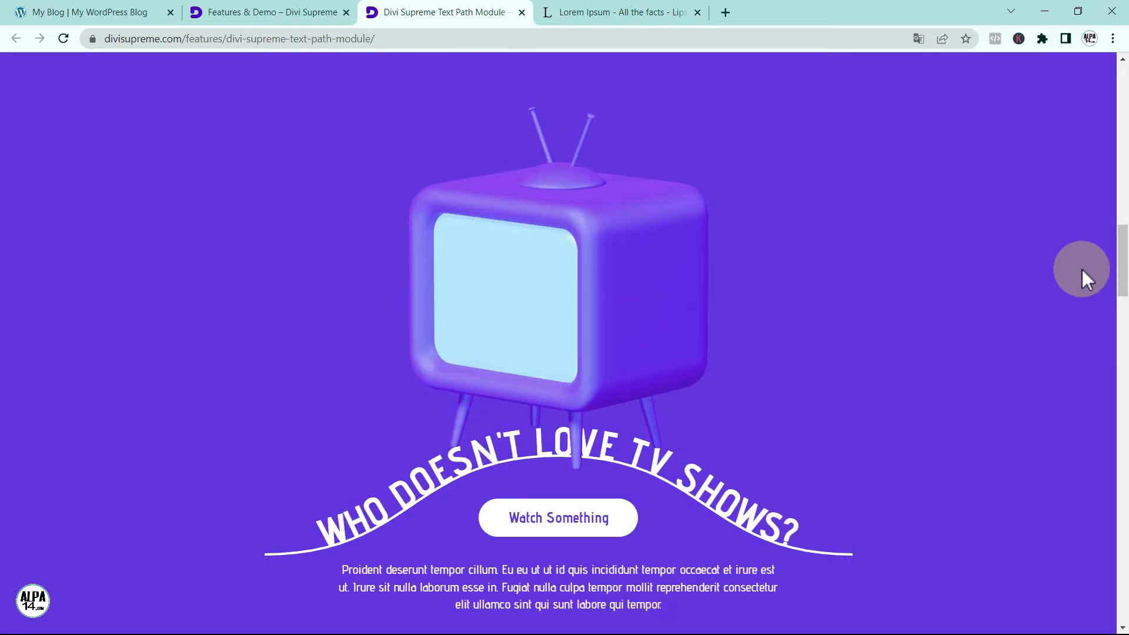
drag(1117, 259, 1121, 83)
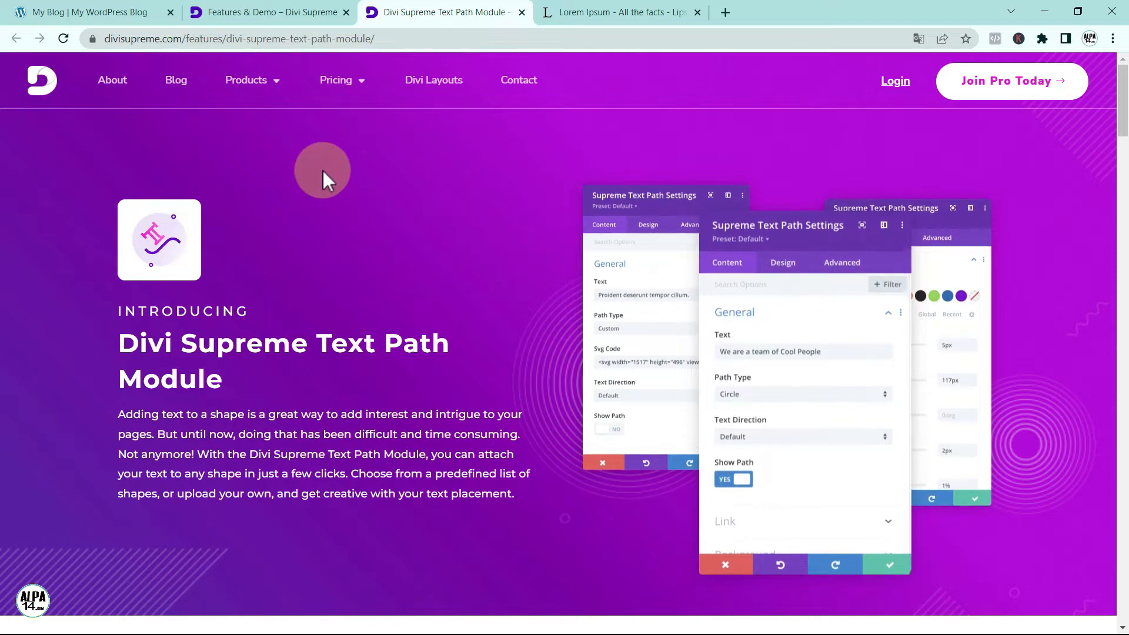
Switch to the My Blog page and add a normal section with a one-column row above "Nos clients parlent de nous ..."
click(111, 11)
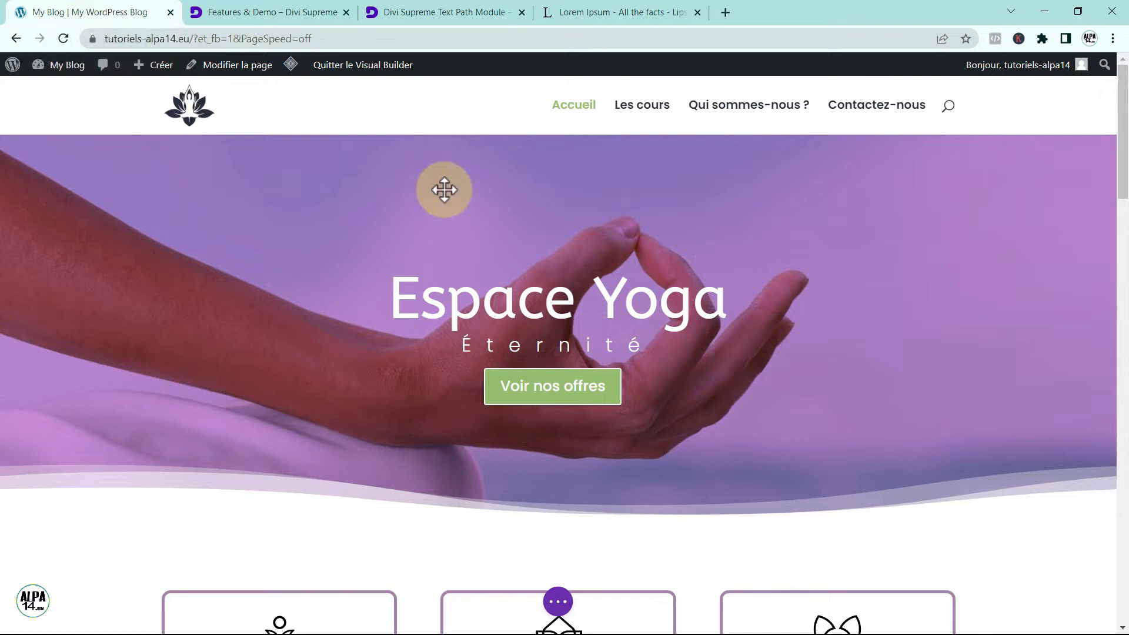
scroll(762, 274, down, 8)
scroll(762, 273, down, 8)
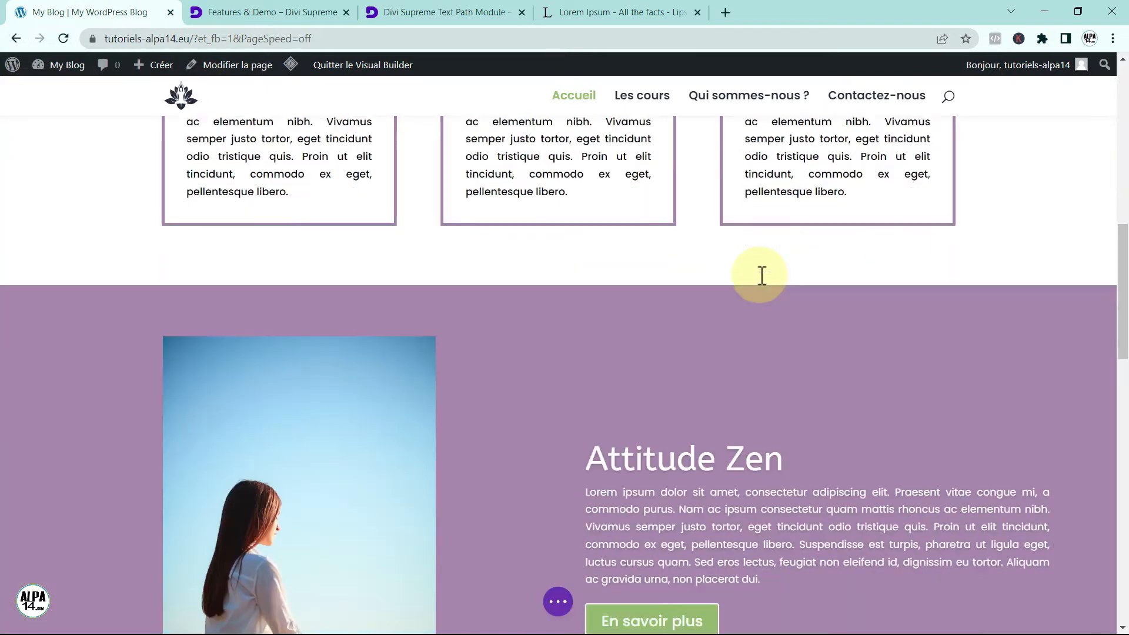
scroll(763, 373, down, 5)
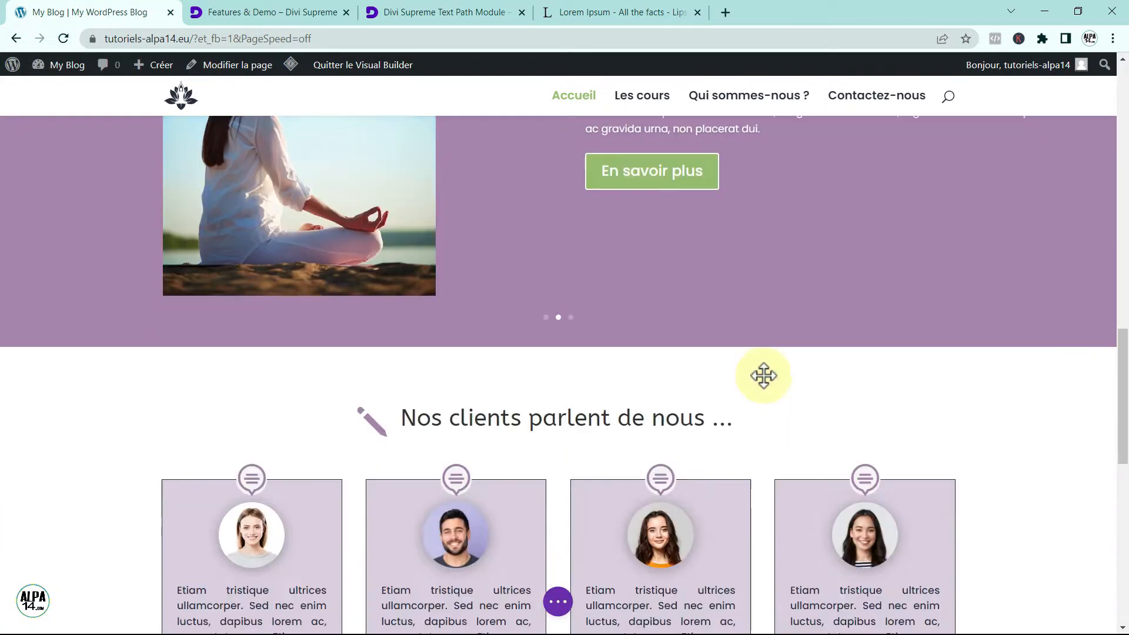
click(558, 225)
click(559, 224)
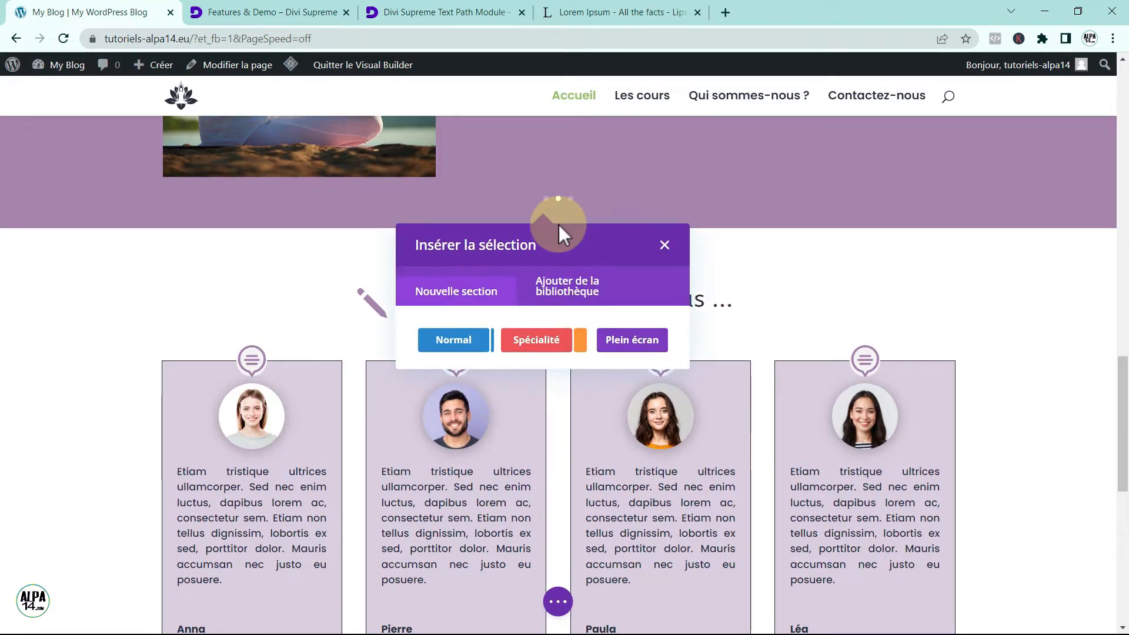
click(453, 352)
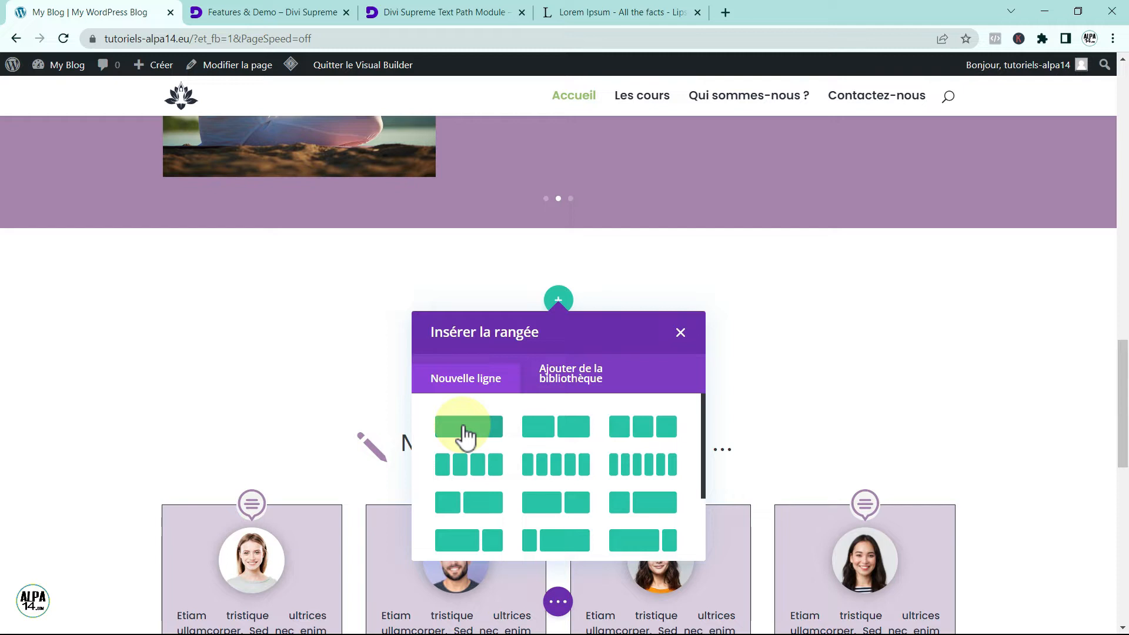
click(465, 432)
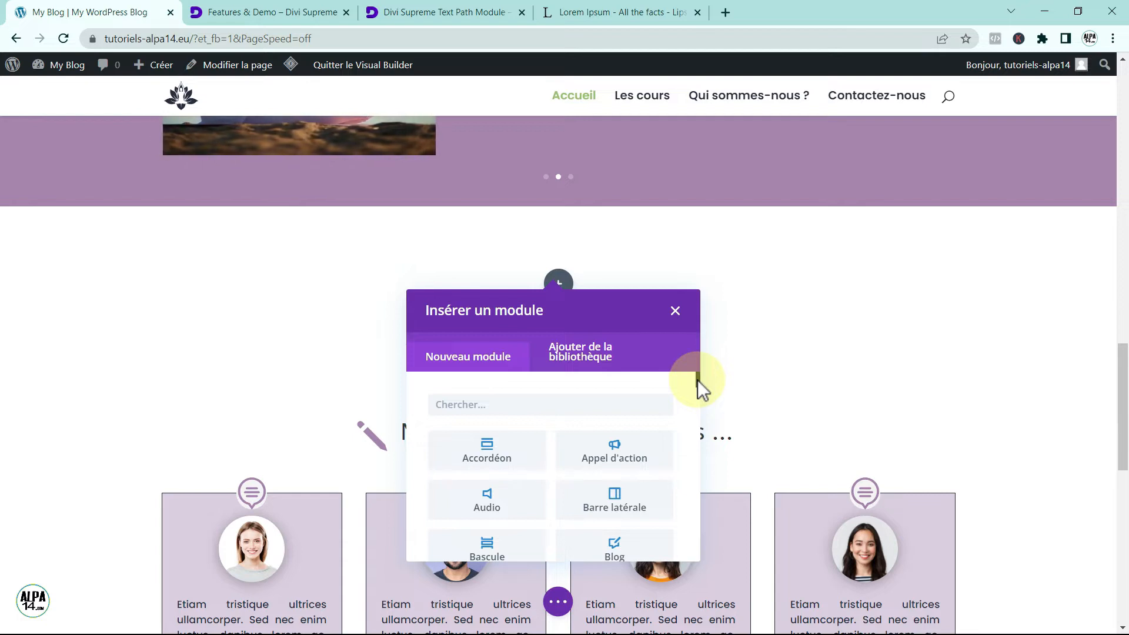
Insert a Supreme Text Path module in the new row and set its text to "Un espace de méditation pour vous"
drag(697, 380, 699, 390)
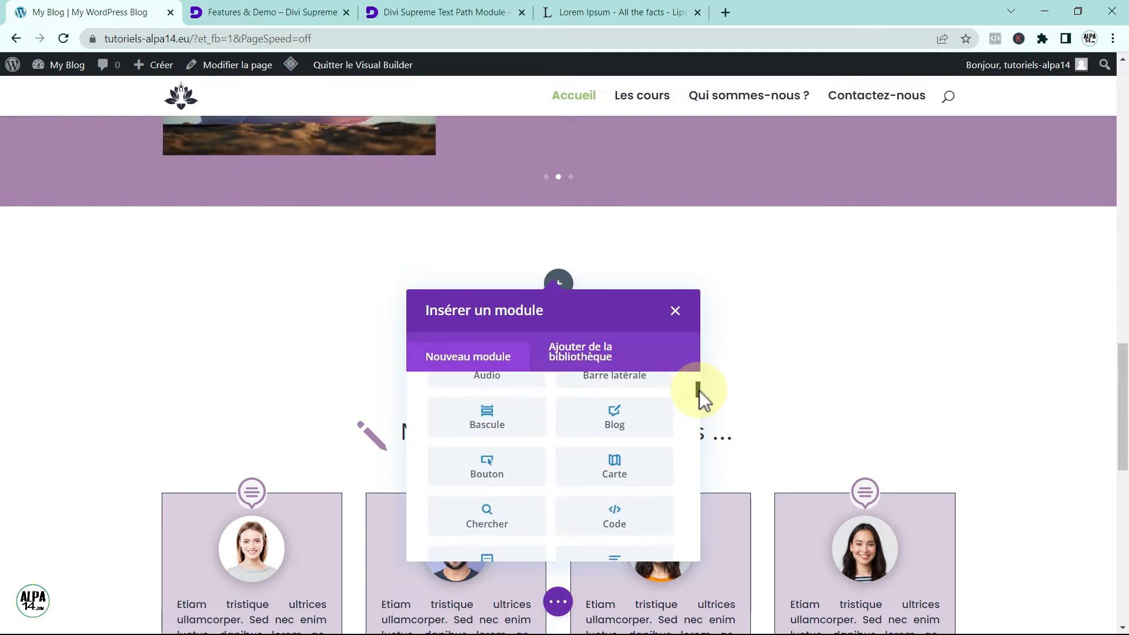
mouse_move(699, 390)
mouse_down()
mouse_move(697, 379)
mouse_move(699, 390)
mouse_up()
drag(699, 390, 698, 450)
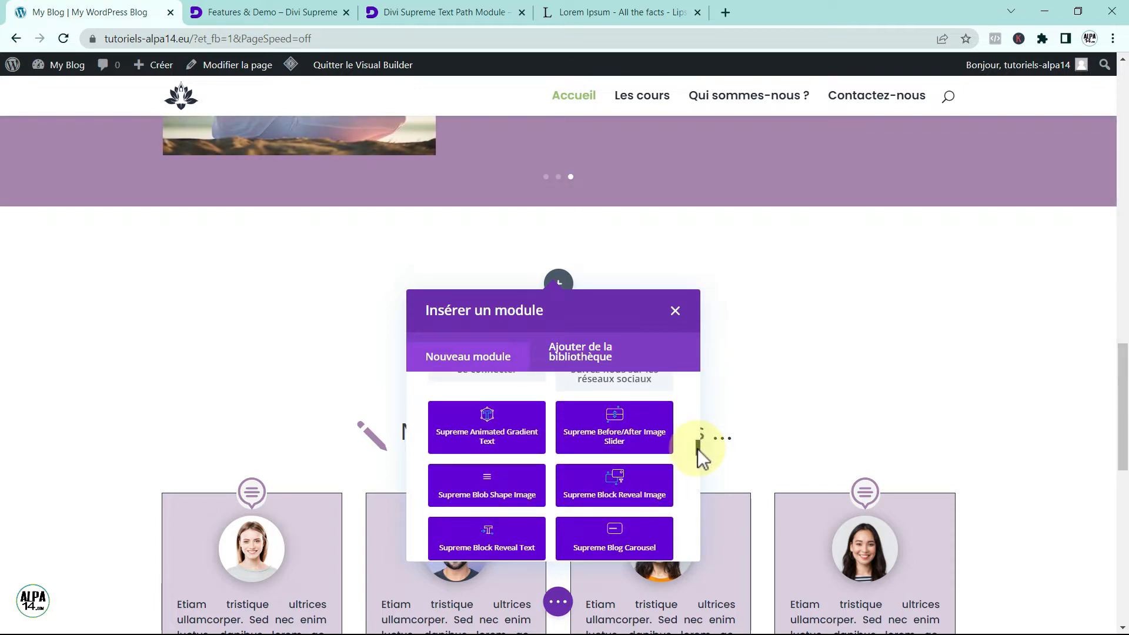
drag(698, 449, 707, 546)
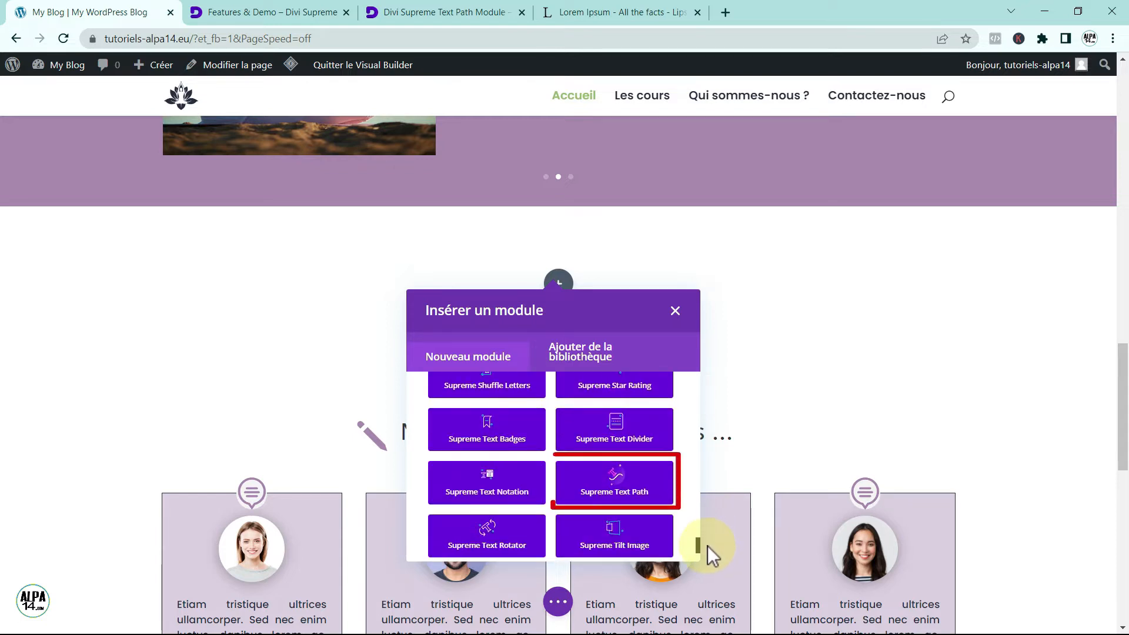
click(611, 490)
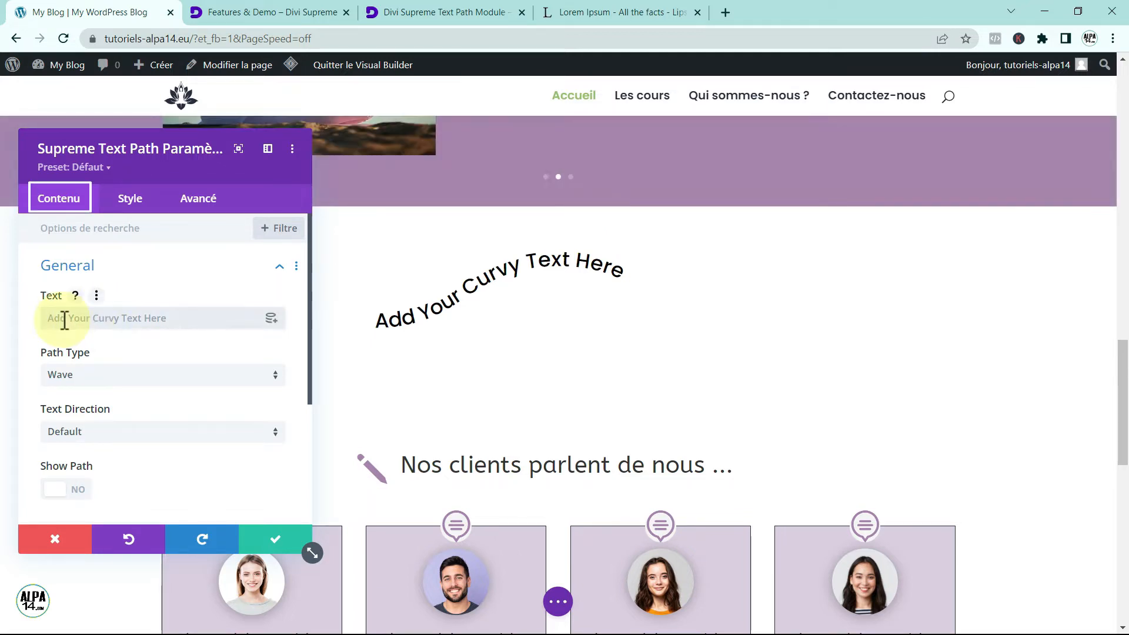
text(n espac)
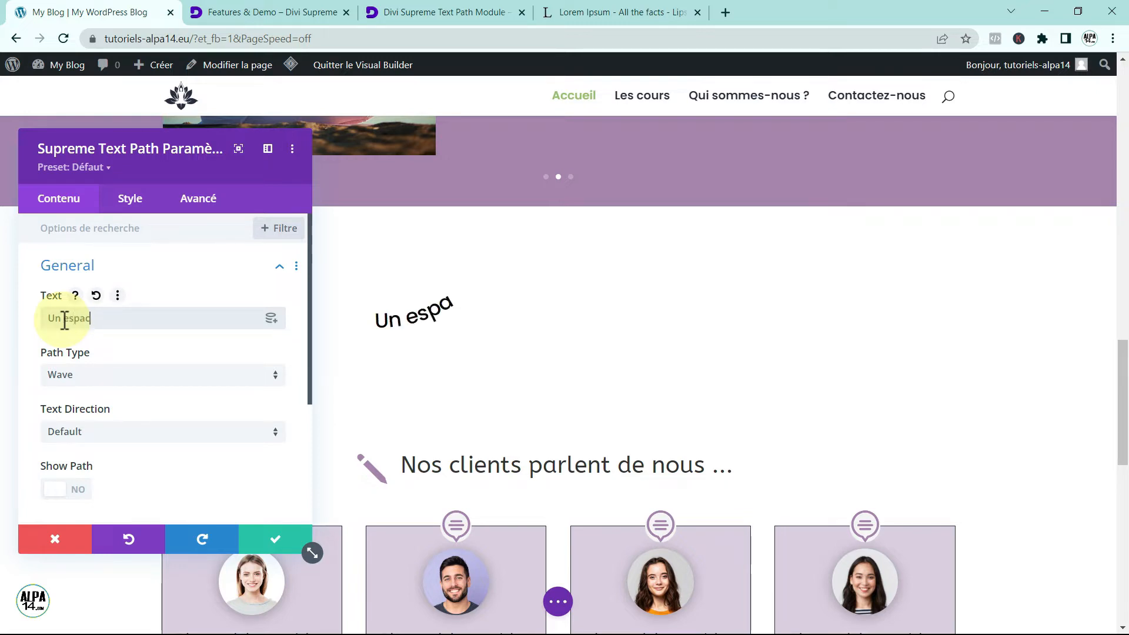
text(e de méditation pour vous)
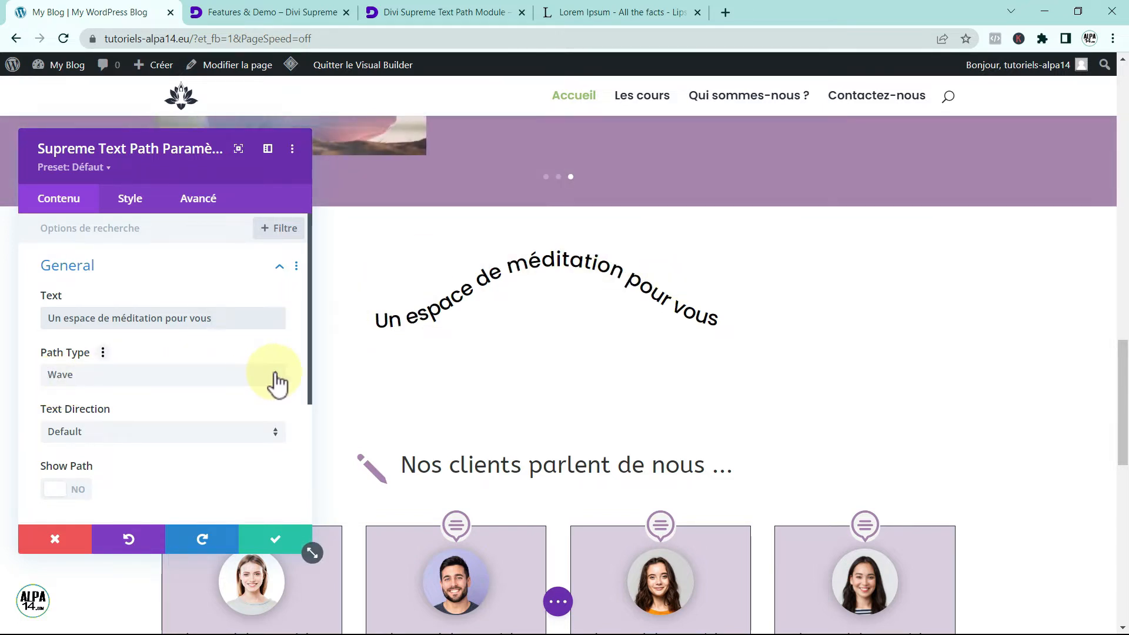
Try the Arc path type and then the Circle path type on the curved text
click(274, 375)
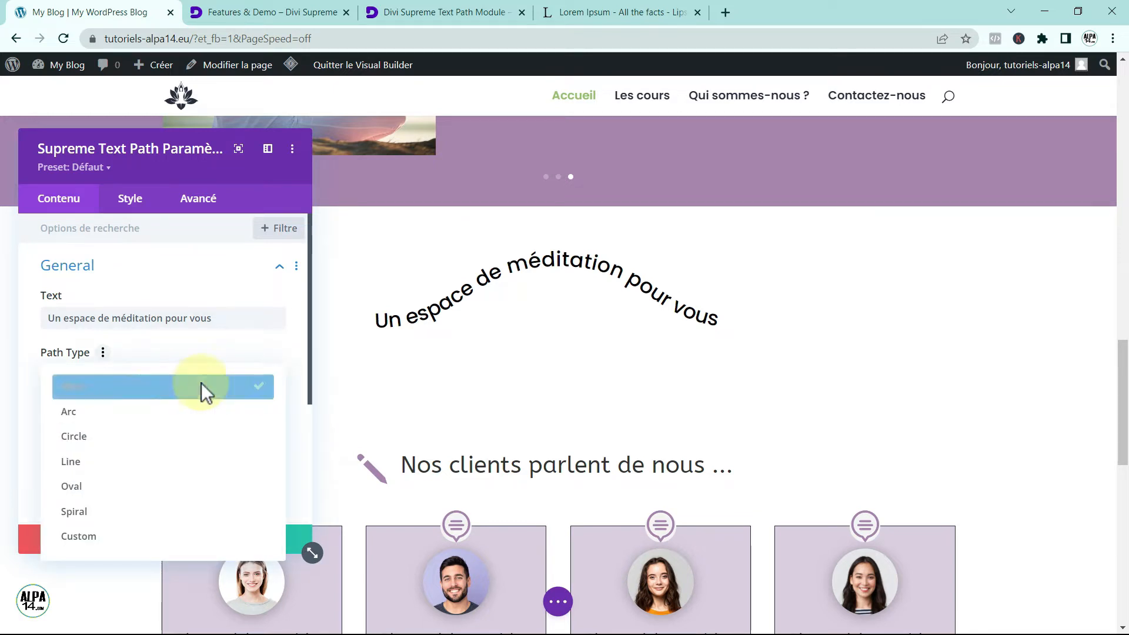
click(131, 414)
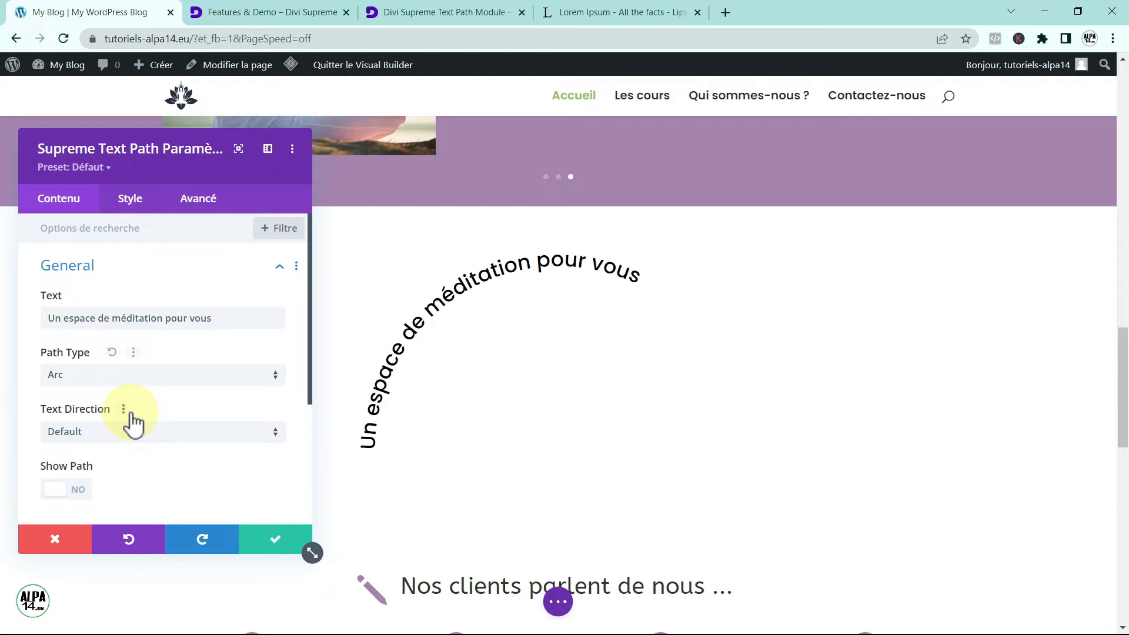
click(273, 374)
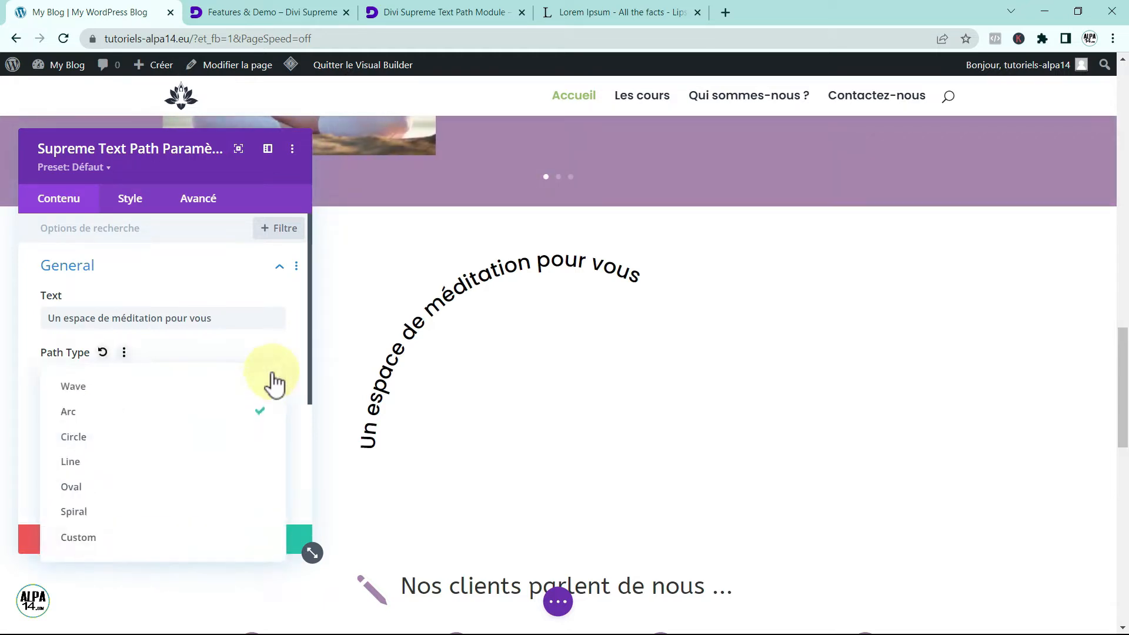
click(160, 446)
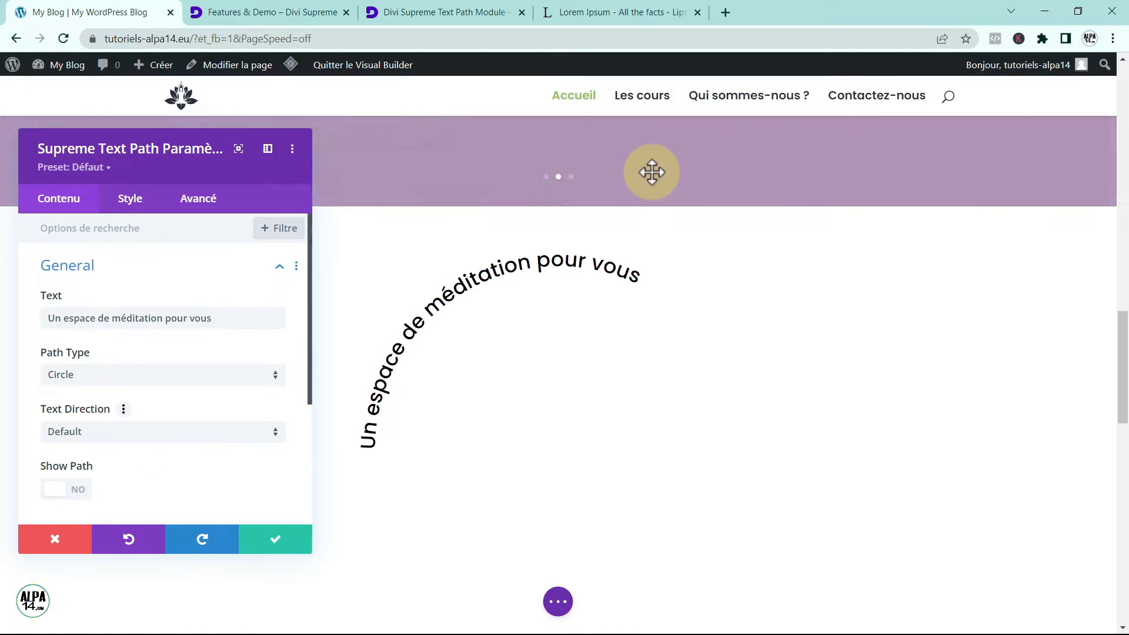
Copy the Lorem Ipsum page's first two sentences, ending in "vel et eros.", and append them to the module's text
click(624, 12)
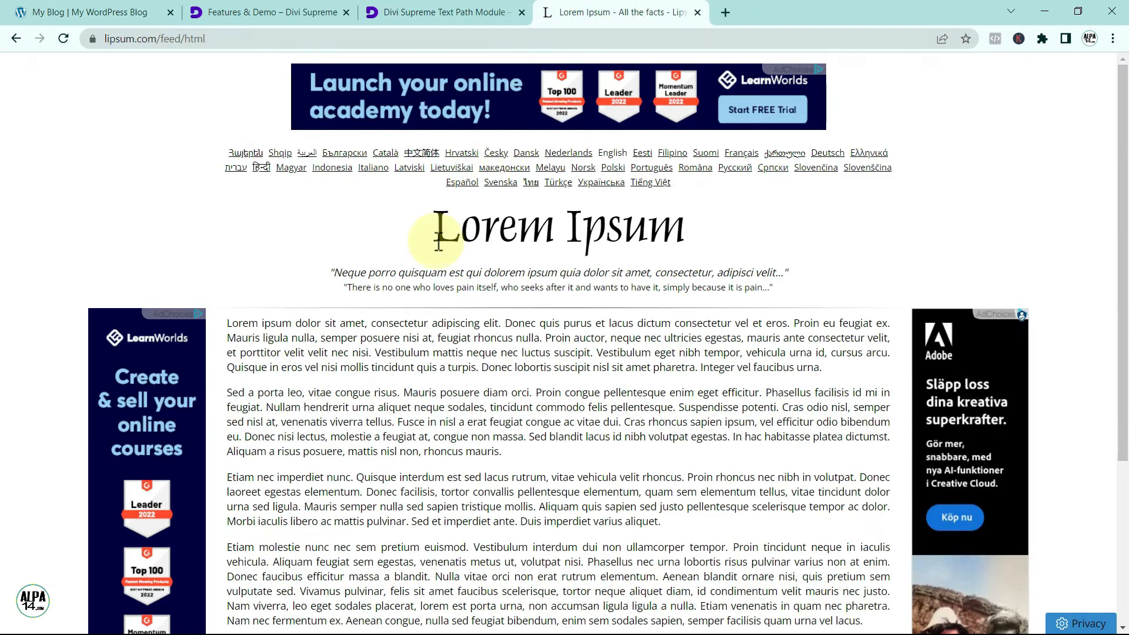
drag(227, 323, 787, 318)
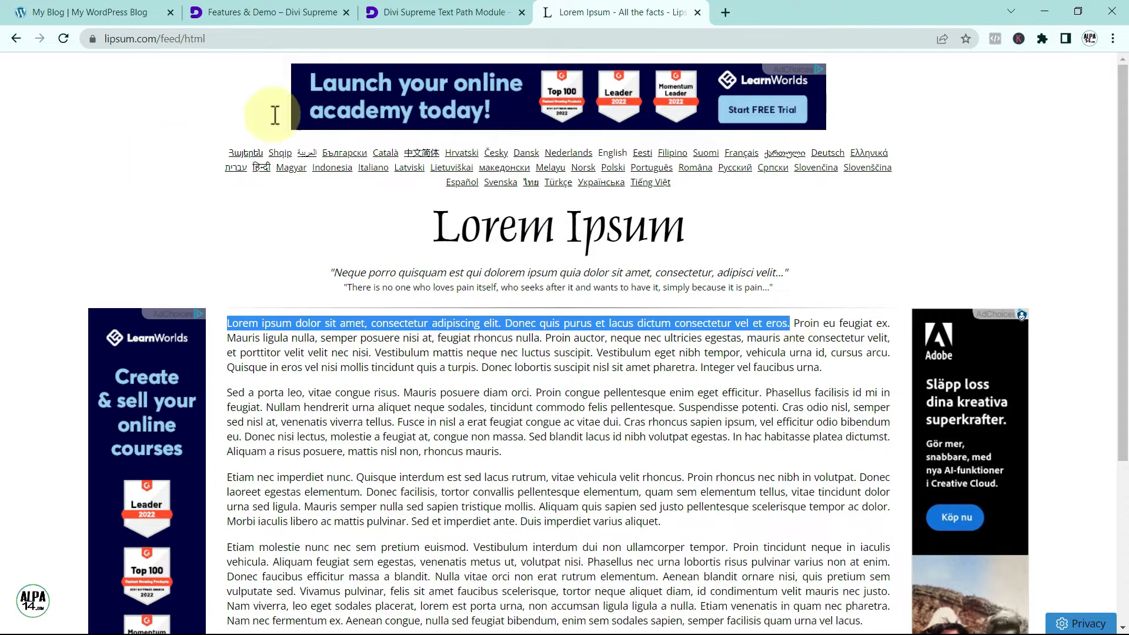
click(111, 12)
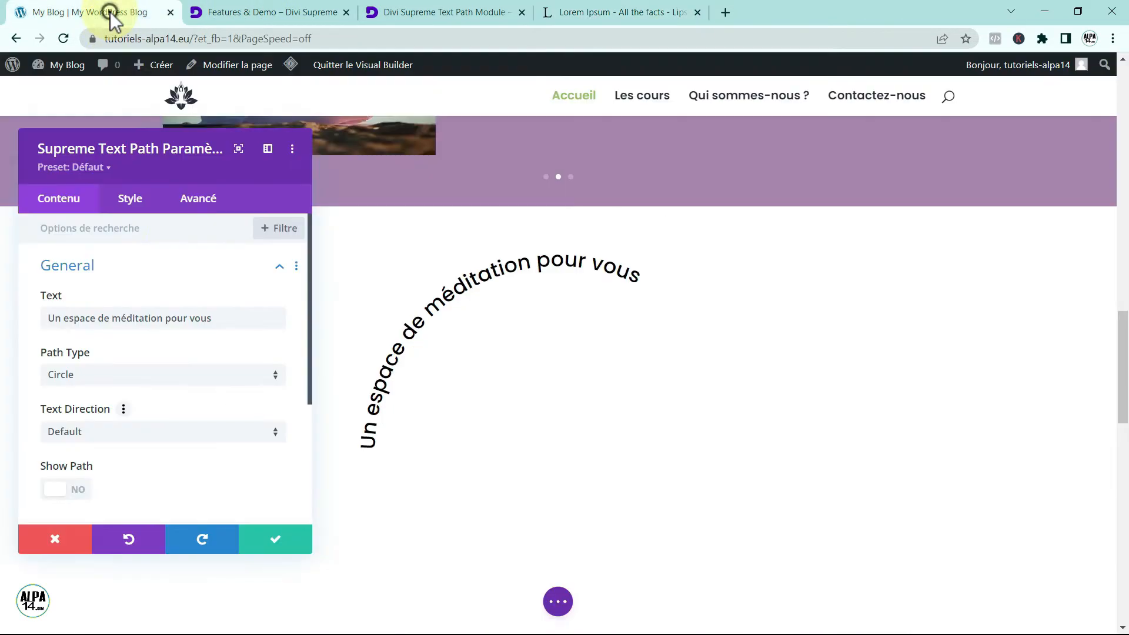
click(230, 319)
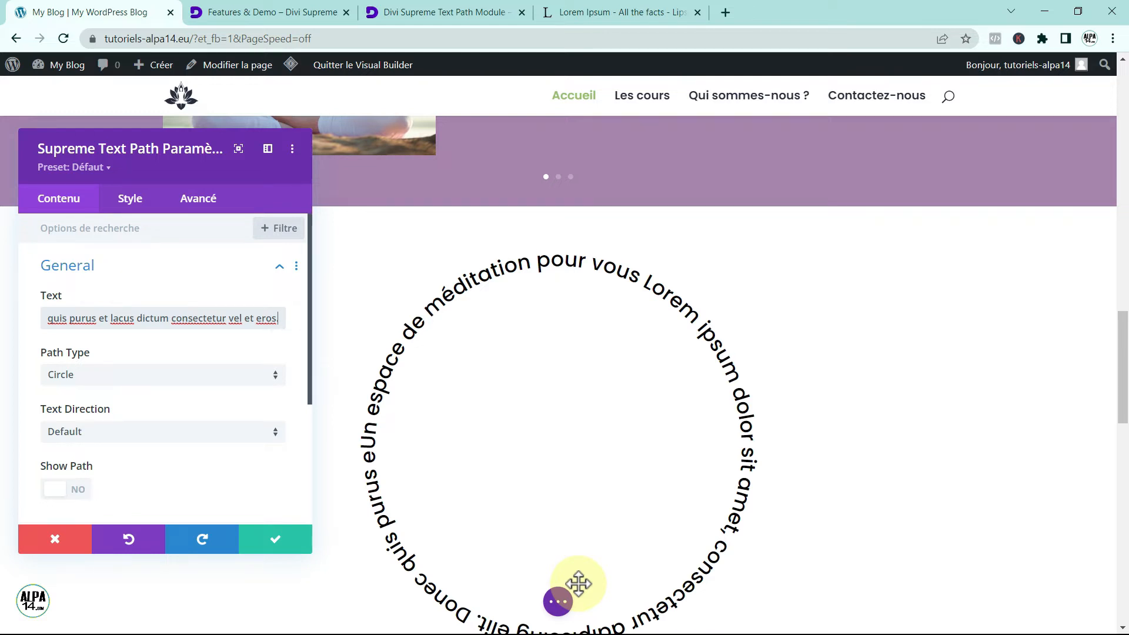
Try the lengthened text on the Arc path type and then on the Line path type
click(277, 375)
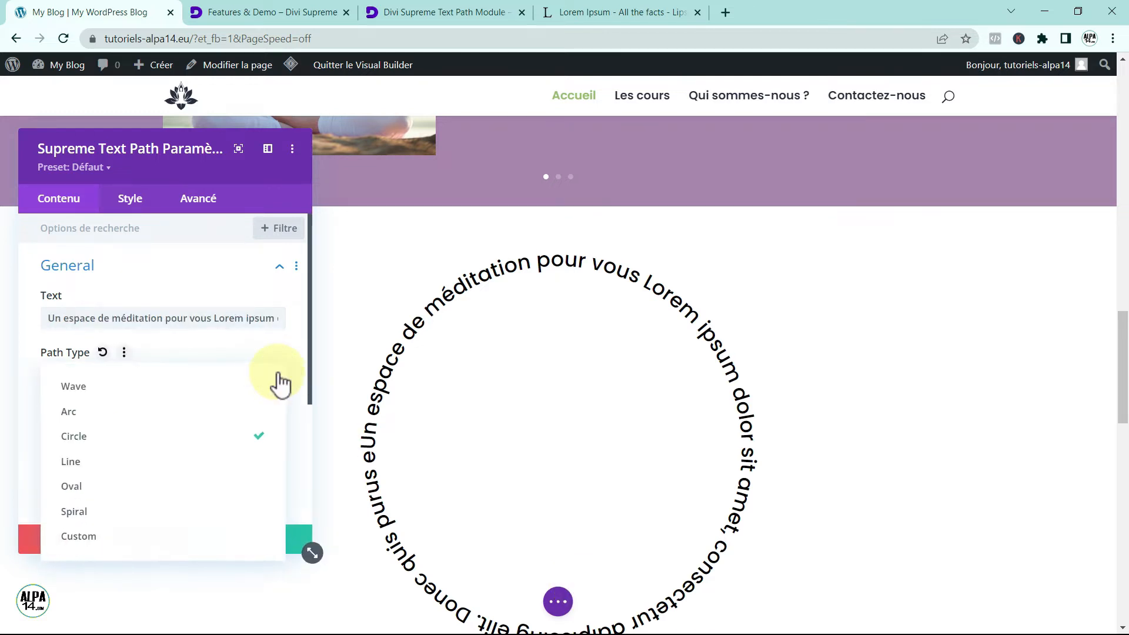
click(184, 411)
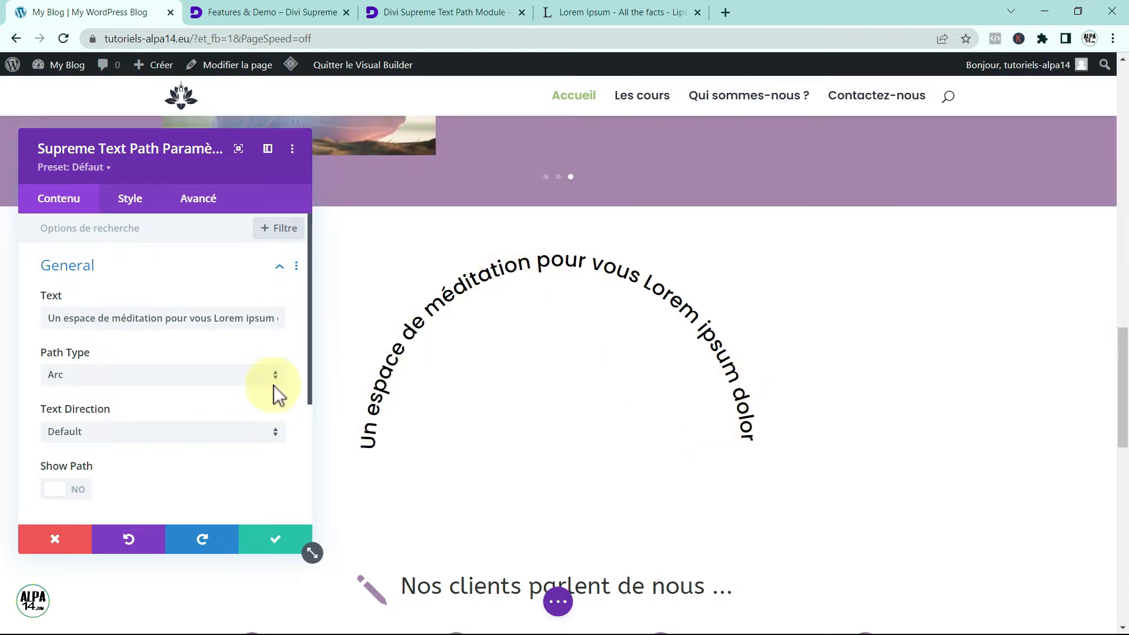
click(274, 380)
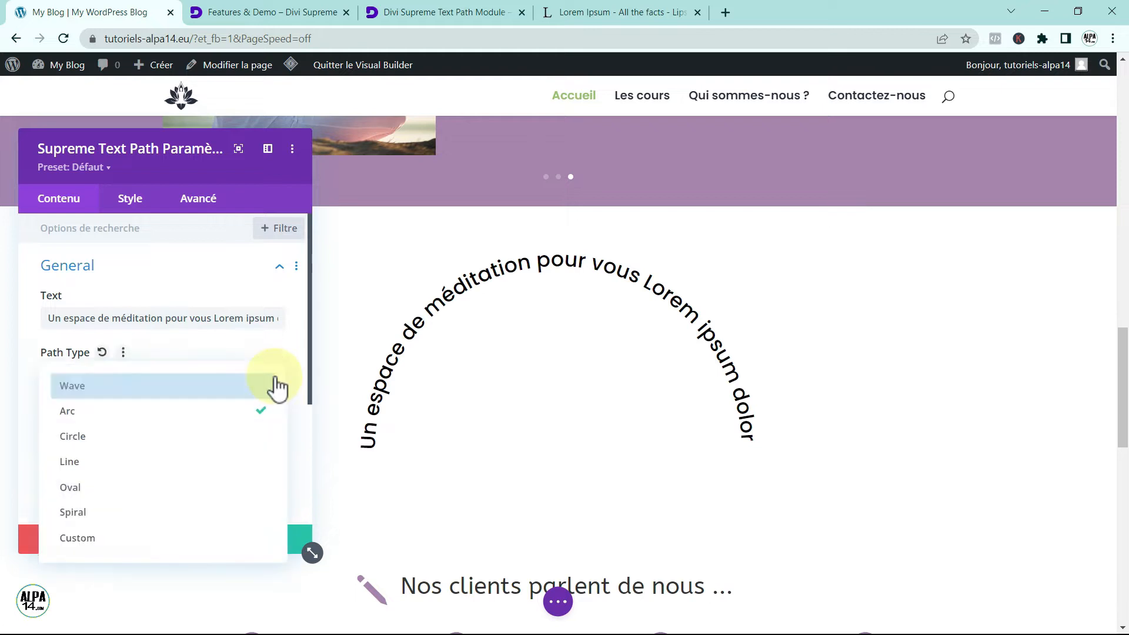
click(241, 460)
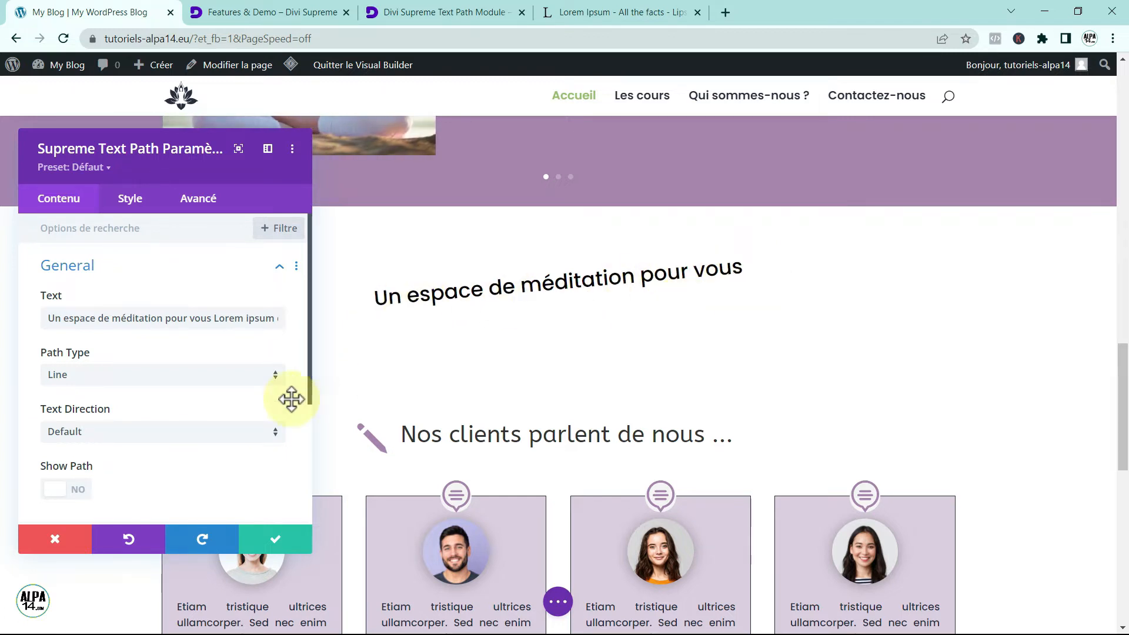
Try the Oval path type and then the Spiral path type, and view the spiral text
click(274, 388)
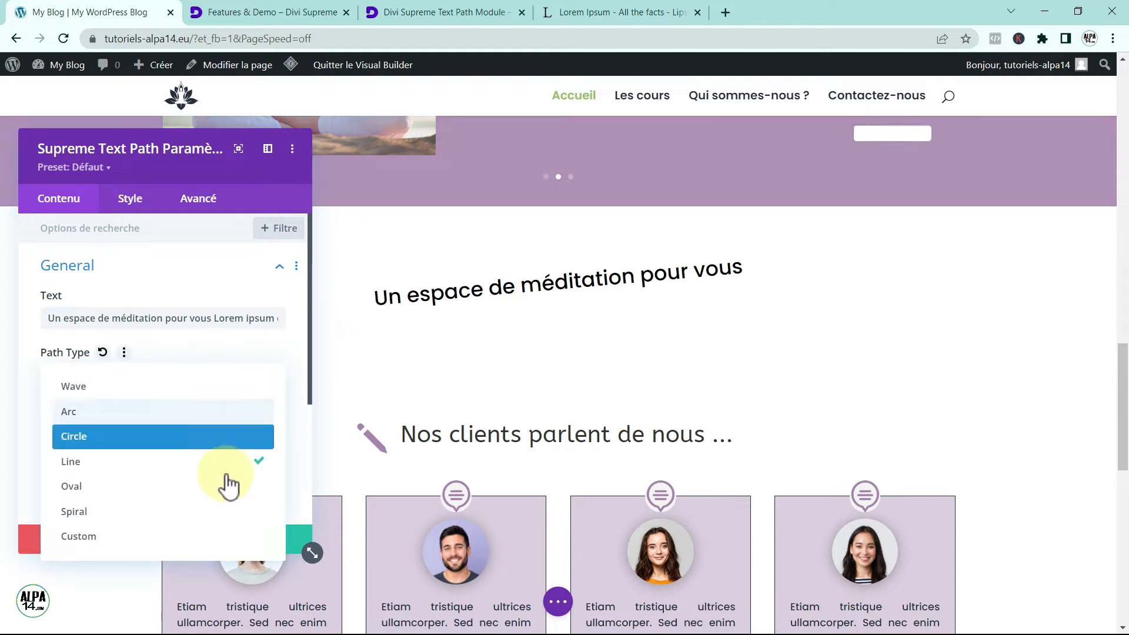
click(228, 489)
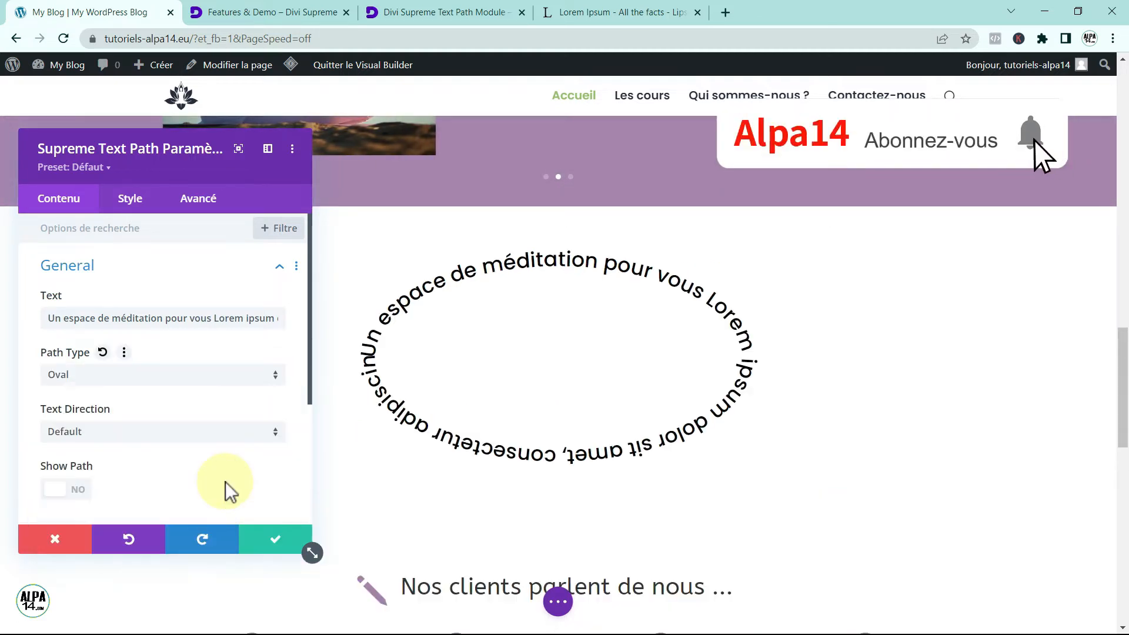
click(277, 377)
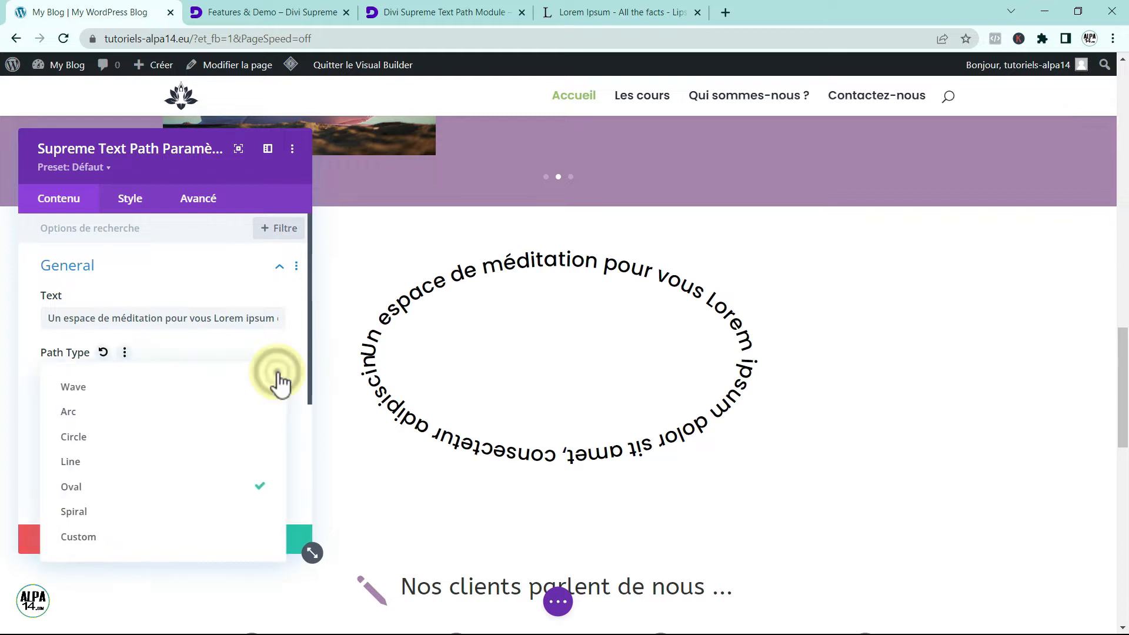
click(253, 514)
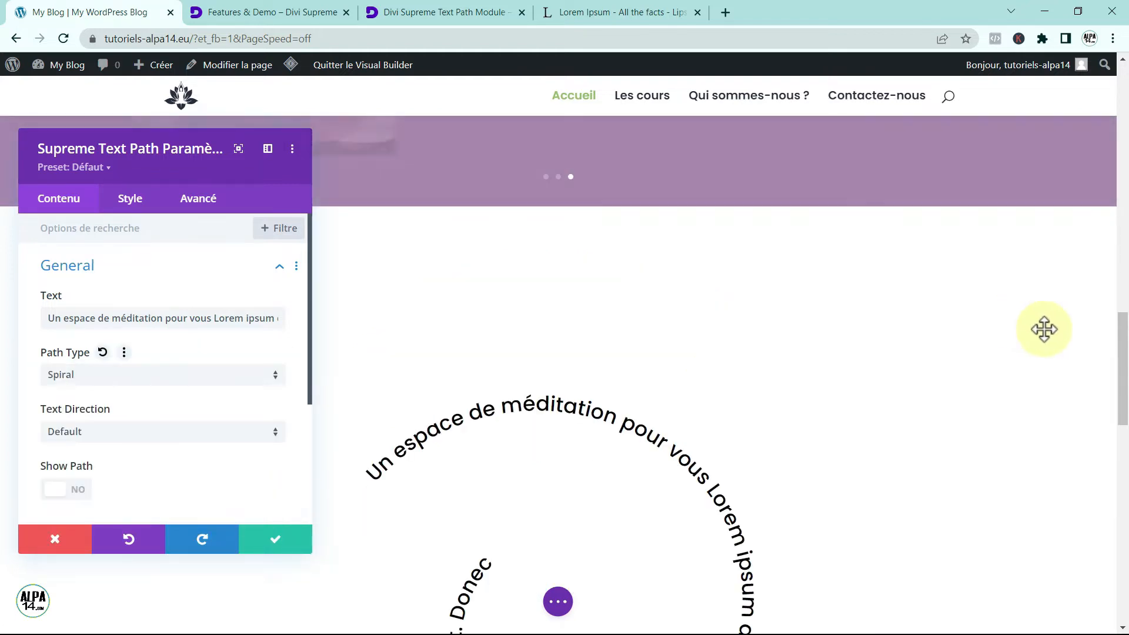
mouse_move(1123, 371)
mouse_down()
mouse_move(1122, 418)
mouse_move(1122, 390)
mouse_up()
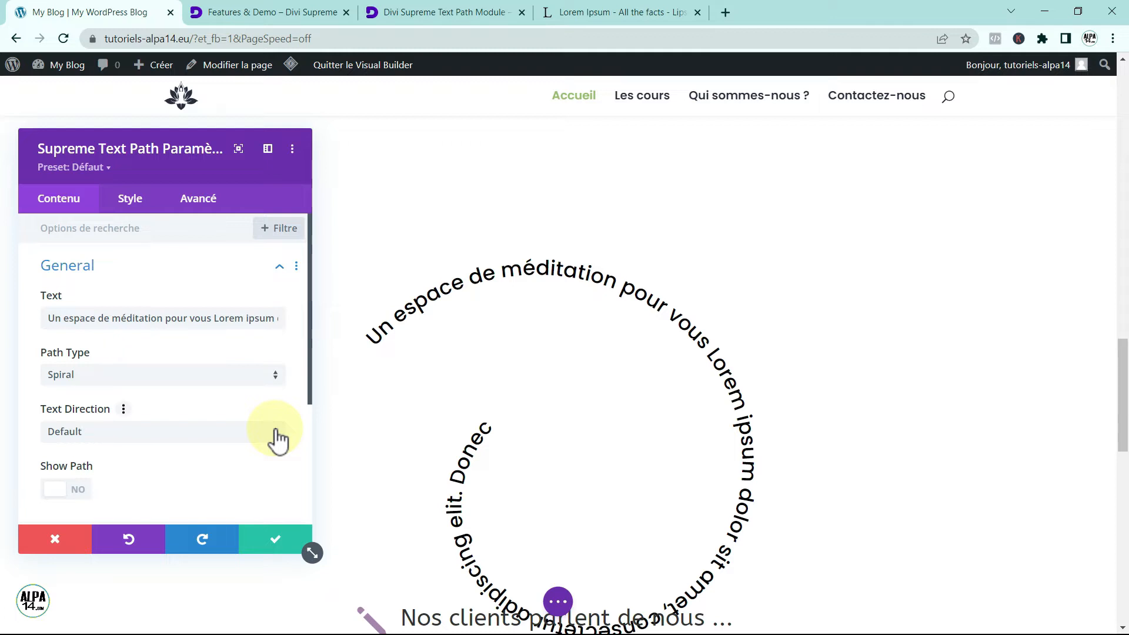
Set the text's path type to Custom
click(281, 379)
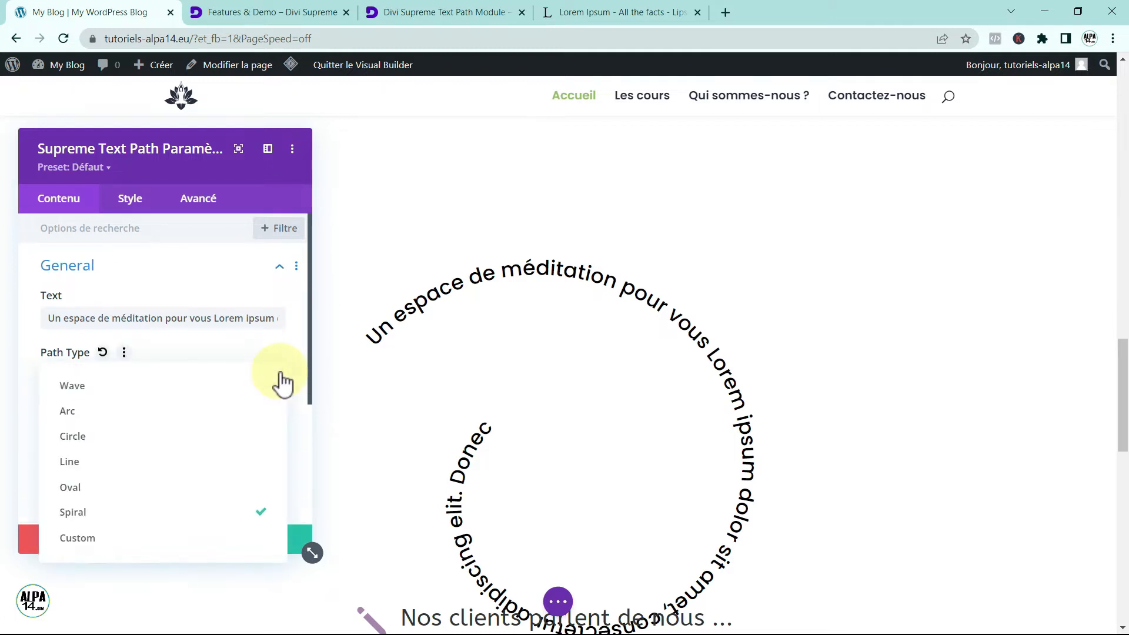
click(125, 537)
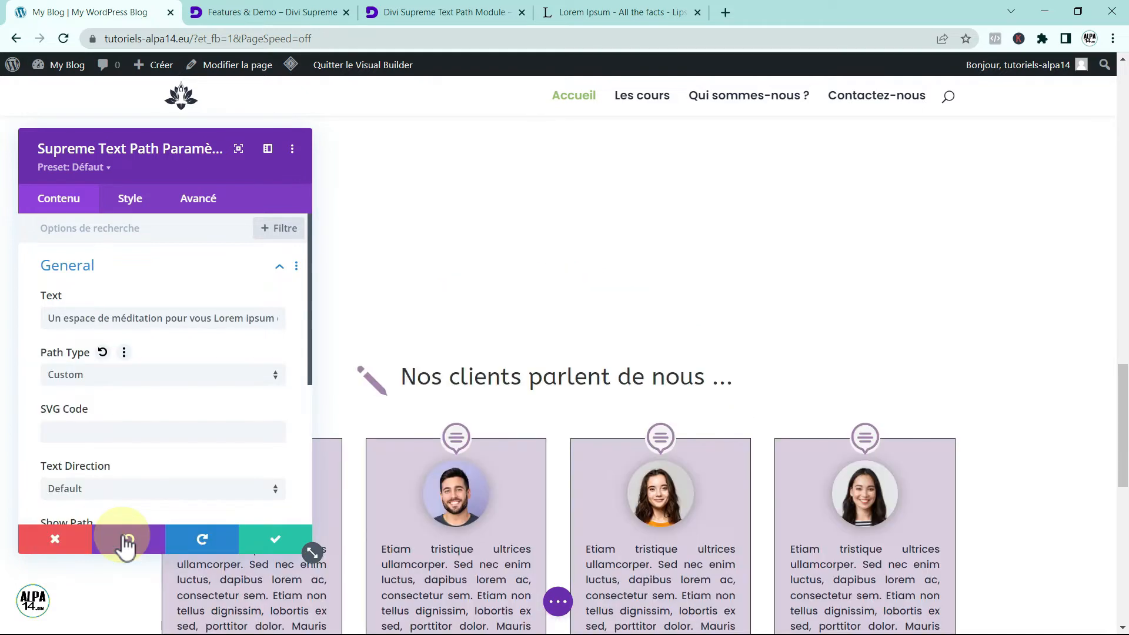
Try a custom SVG code with the path "M0 10 C 70 20, 120 10, 720 190" in the text path module, and clear it
click(60, 432)
key(ctrl+v)
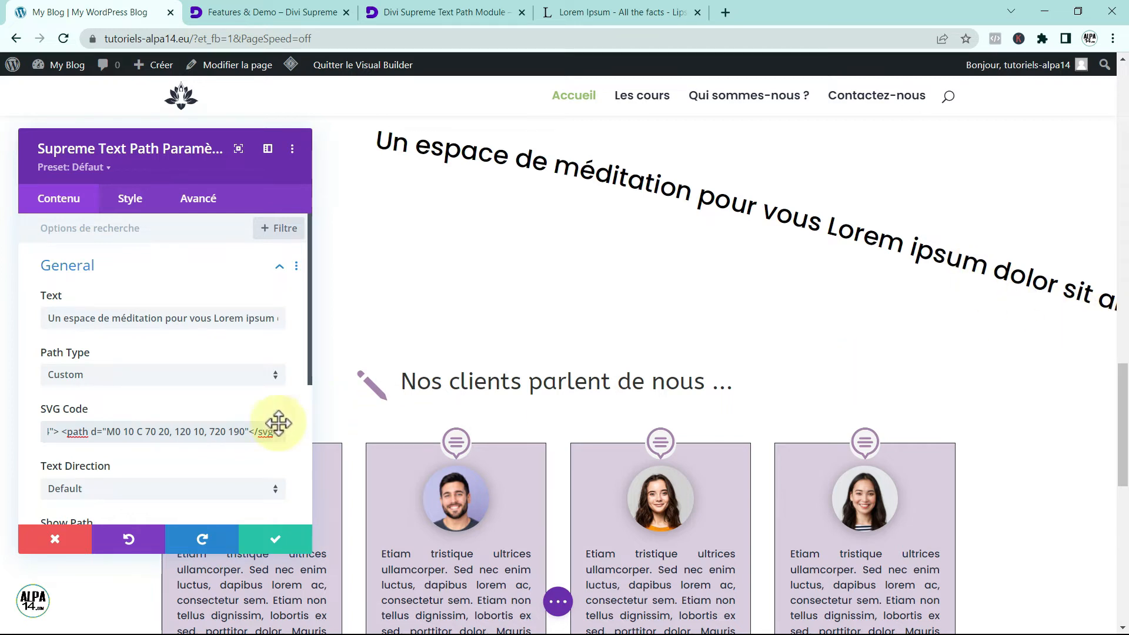
drag(277, 433, 7, 423)
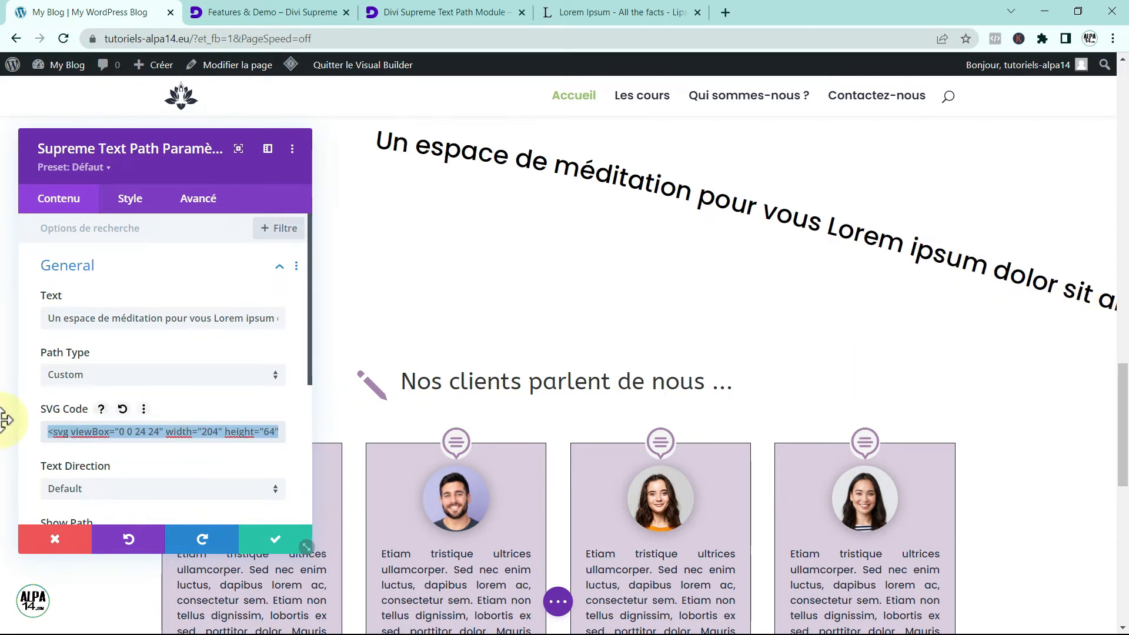
key(BackSpace)
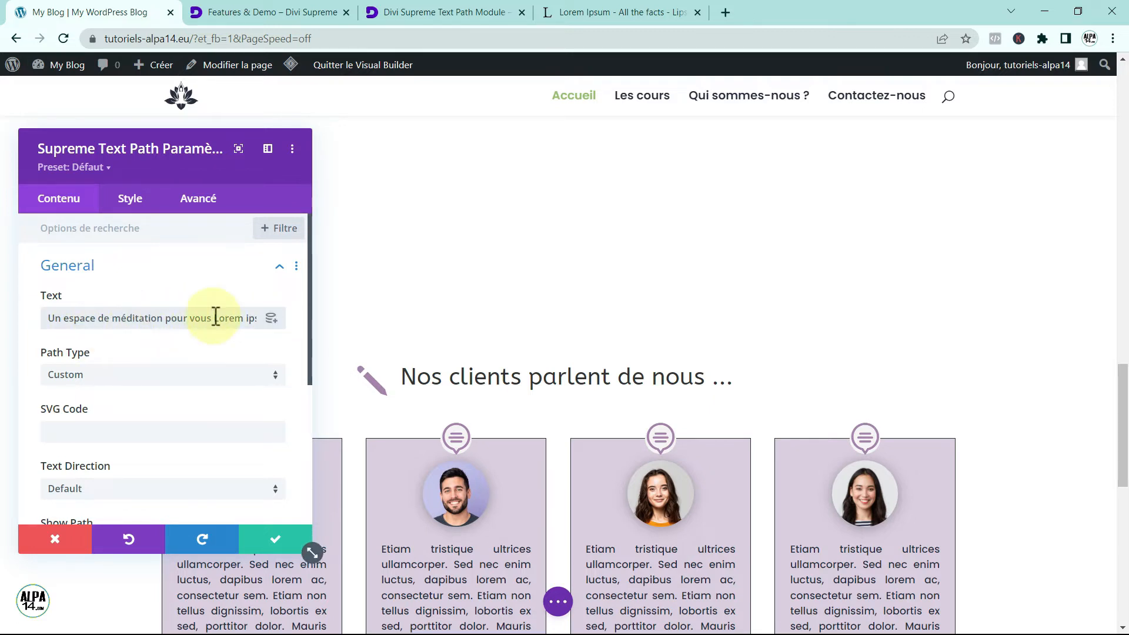
Shorten the module's text to "Un espace de méditation pour vous" and set its path type to Wave
drag(215, 316, 629, 343)
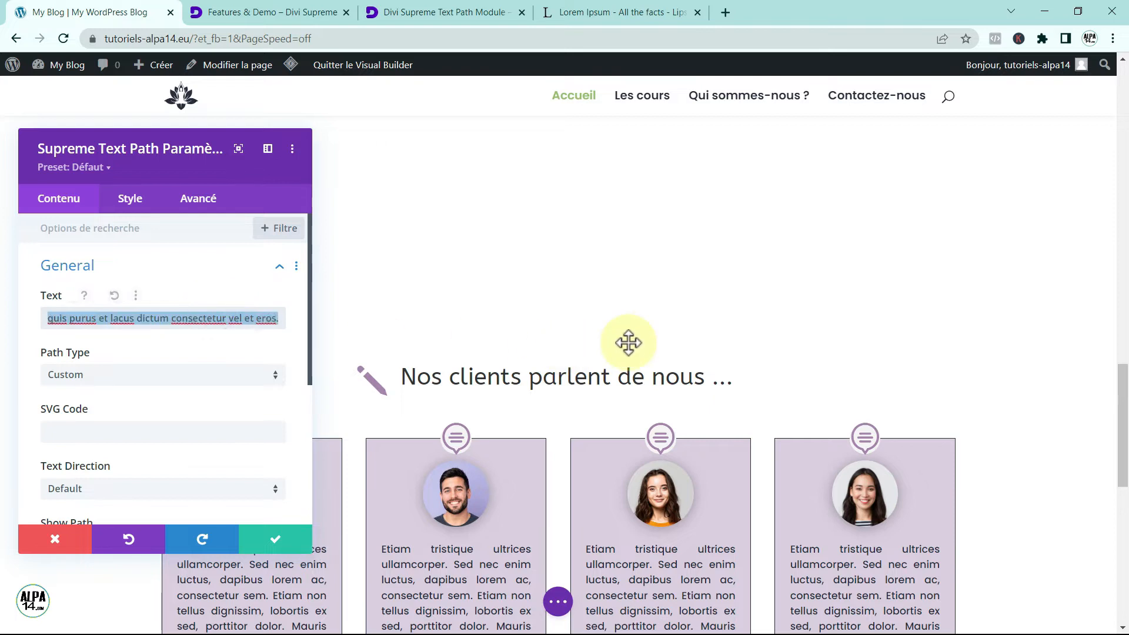
text(Un espace de méditation pour vous)
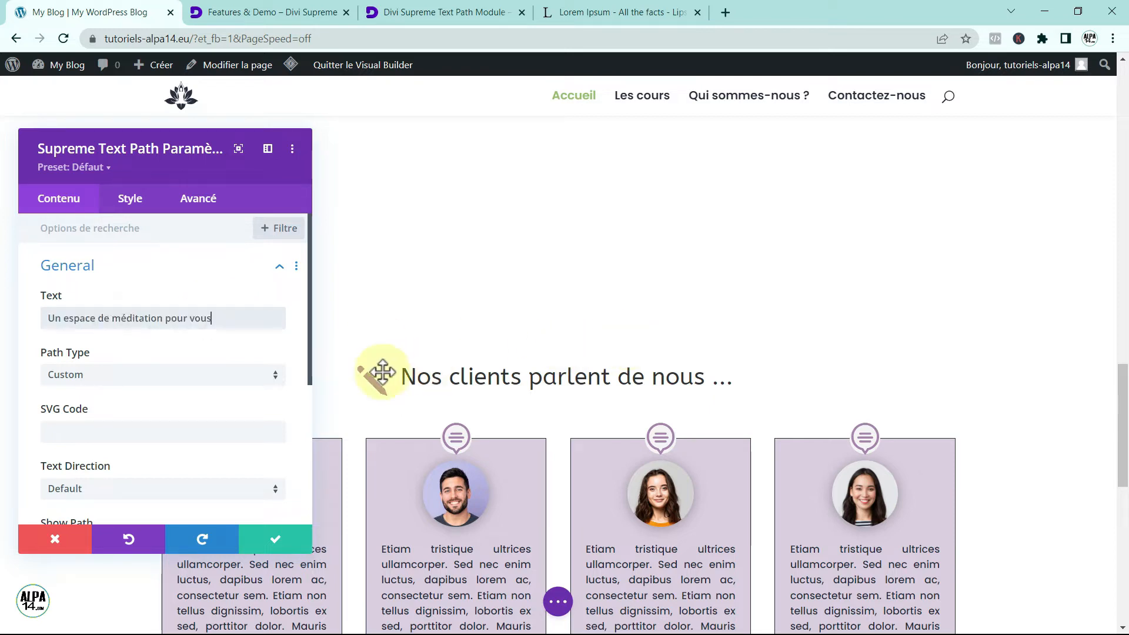
click(275, 373)
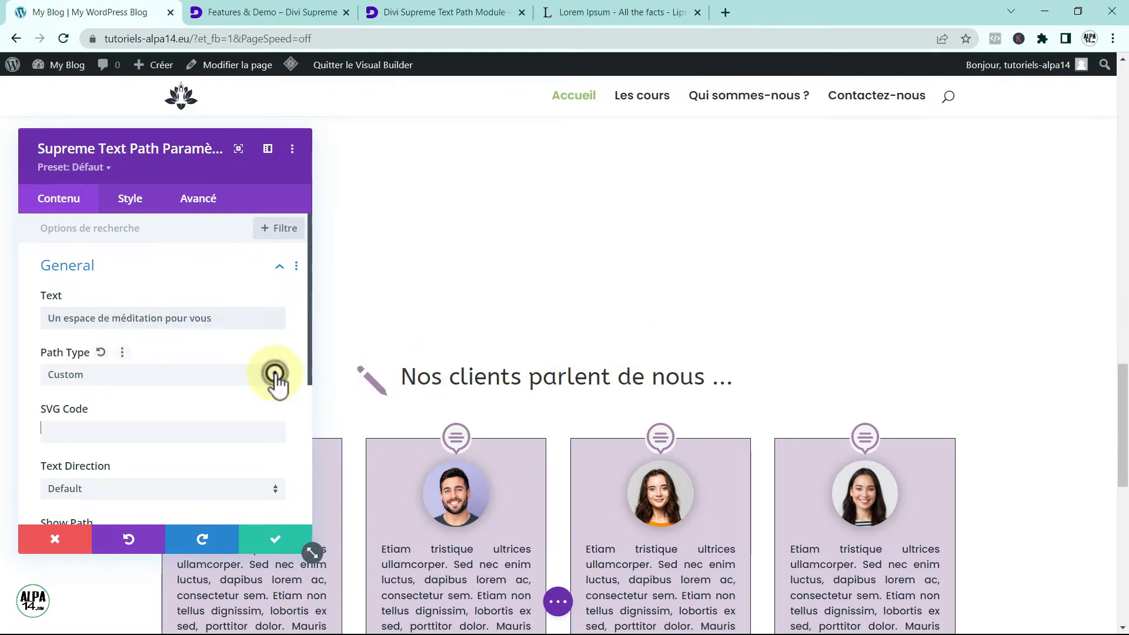
click(166, 391)
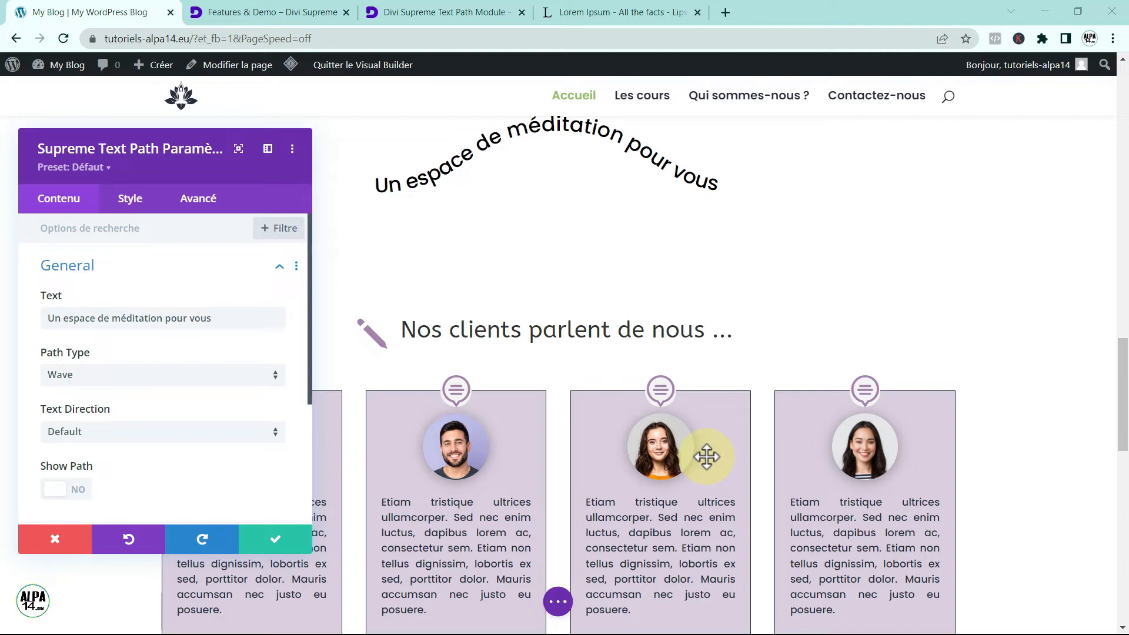
Try the RTL text direction on the wave text, and return the direction to Default
click(281, 428)
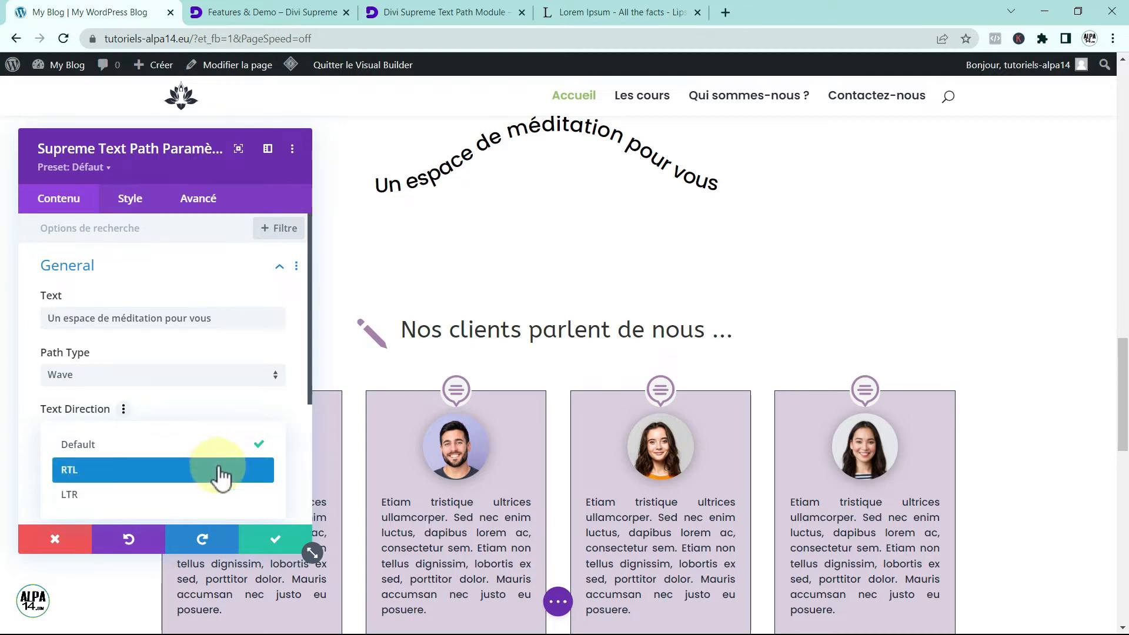
click(218, 471)
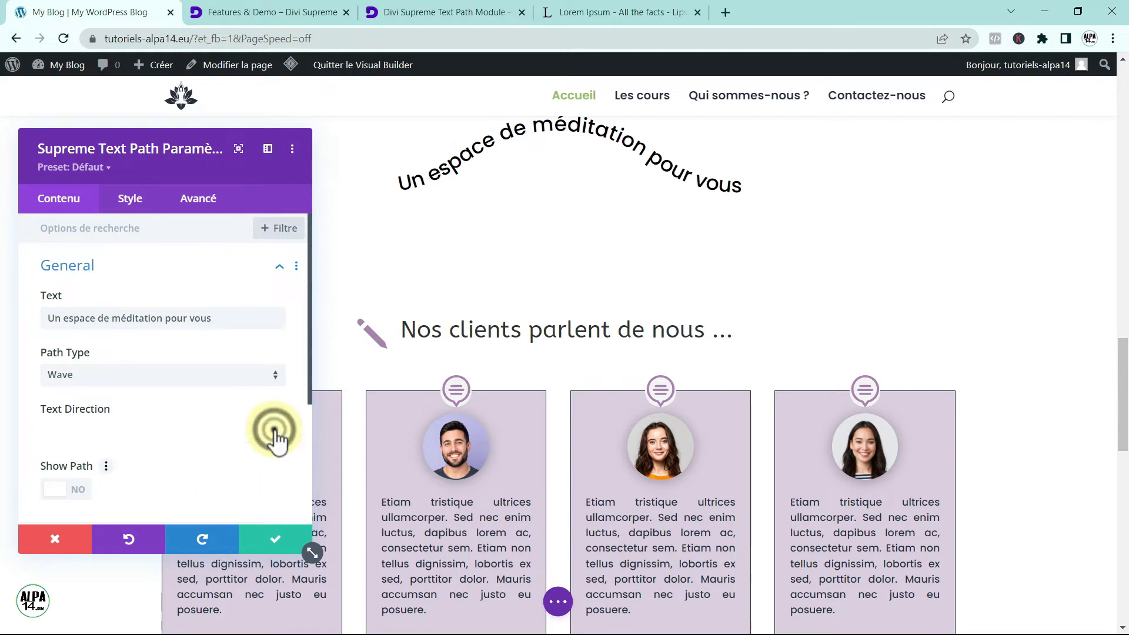
click(277, 433)
click(114, 445)
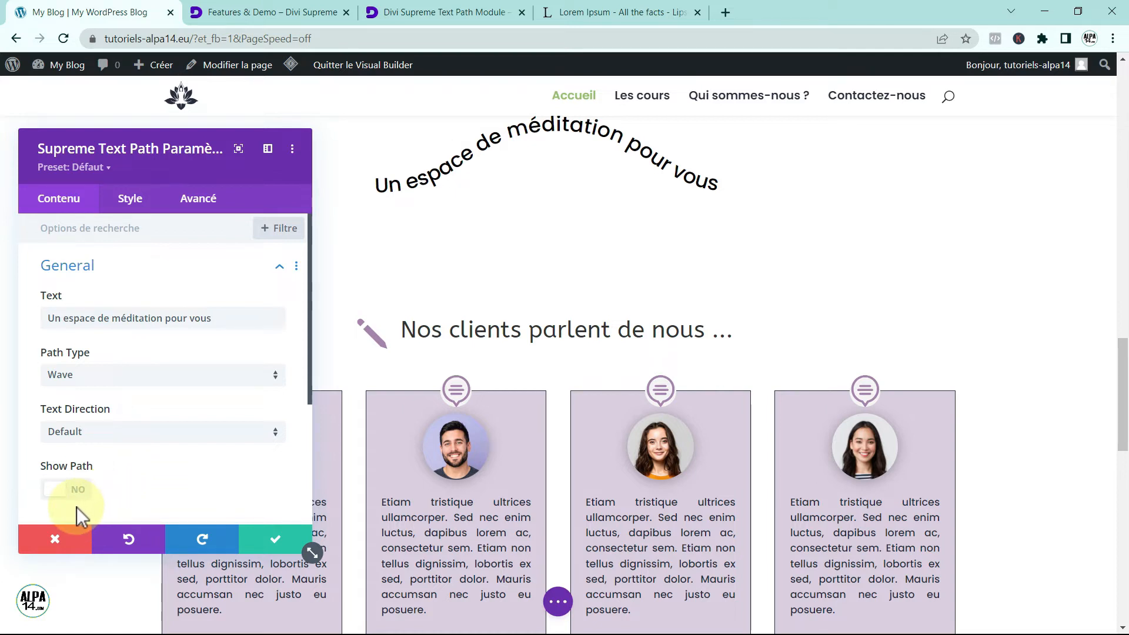
Turn on Show Path for the wave text, look through the remaining content options, and save the module's settings
click(73, 491)
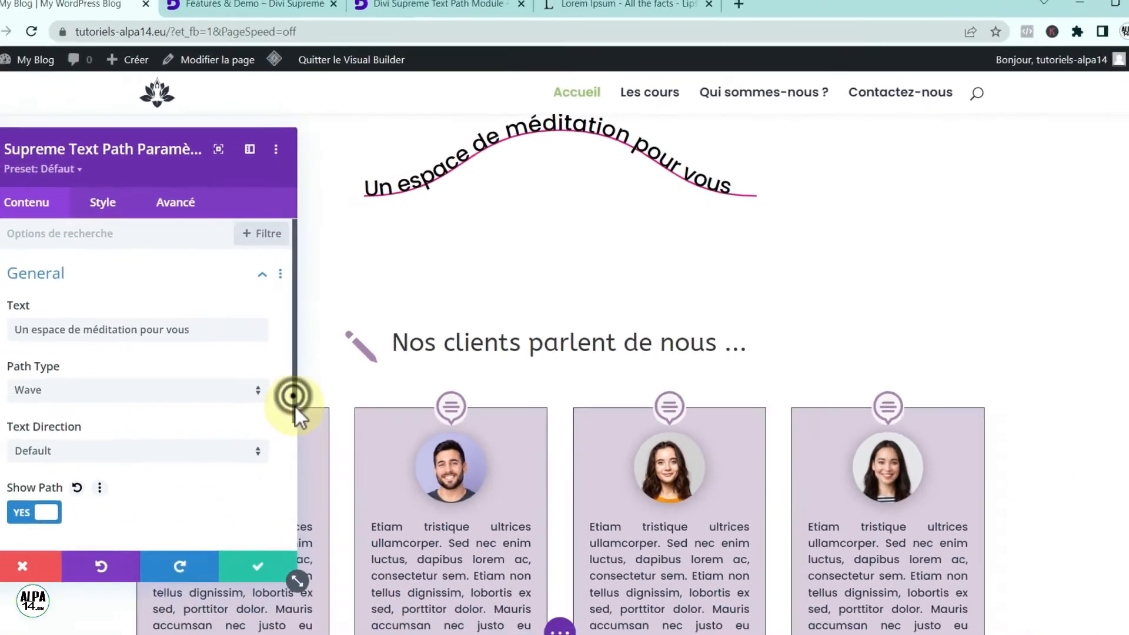
scroll(302, 458, down, 3)
scroll(300, 485, down, 1)
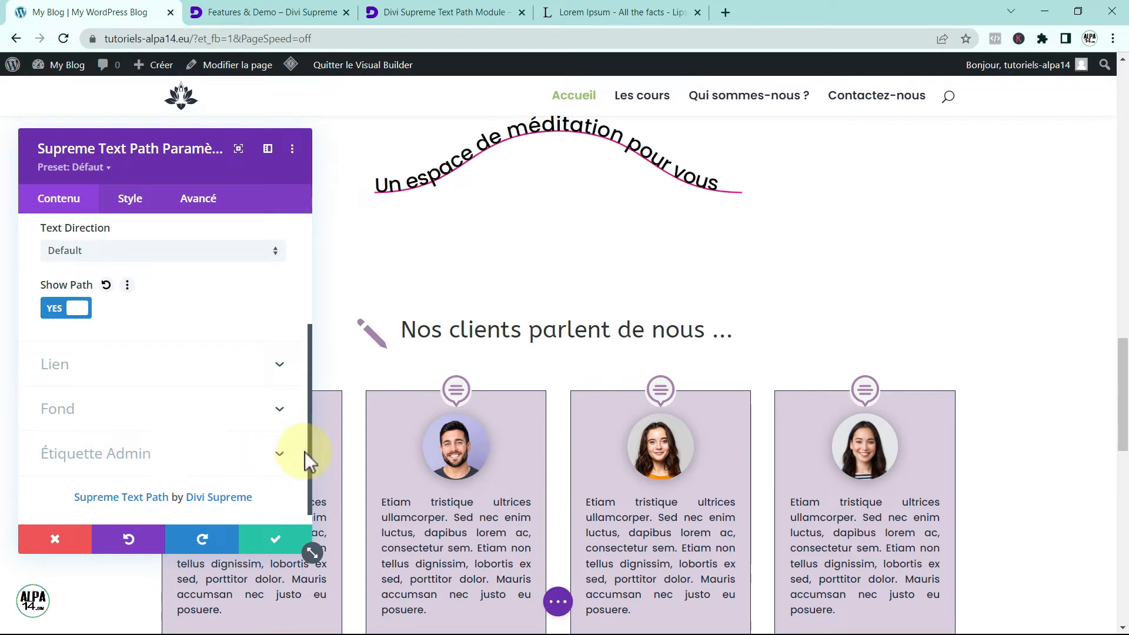
drag(309, 465, 315, 408)
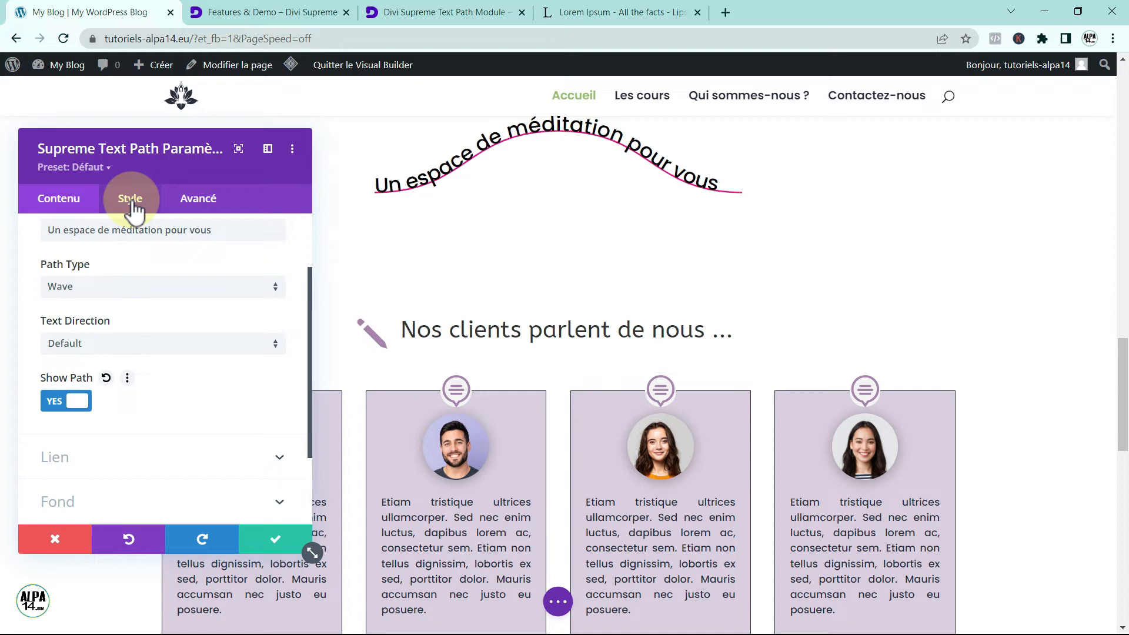
click(282, 550)
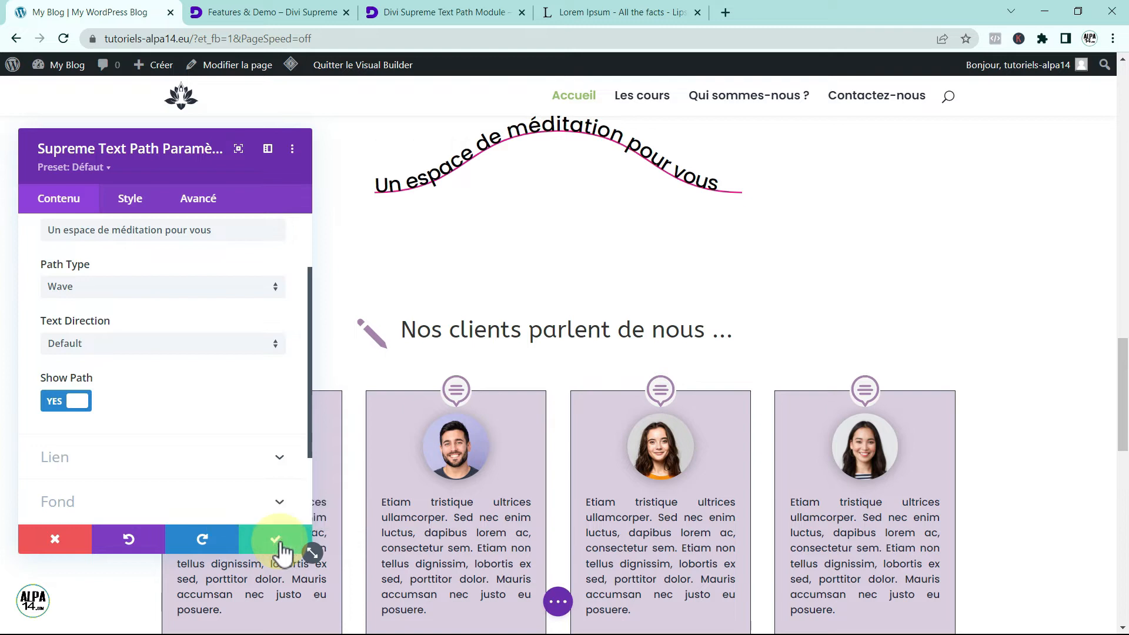
Give the wave text's section a background image: the seated meditating woman in white from the media library
scroll(226, 386, up, 1)
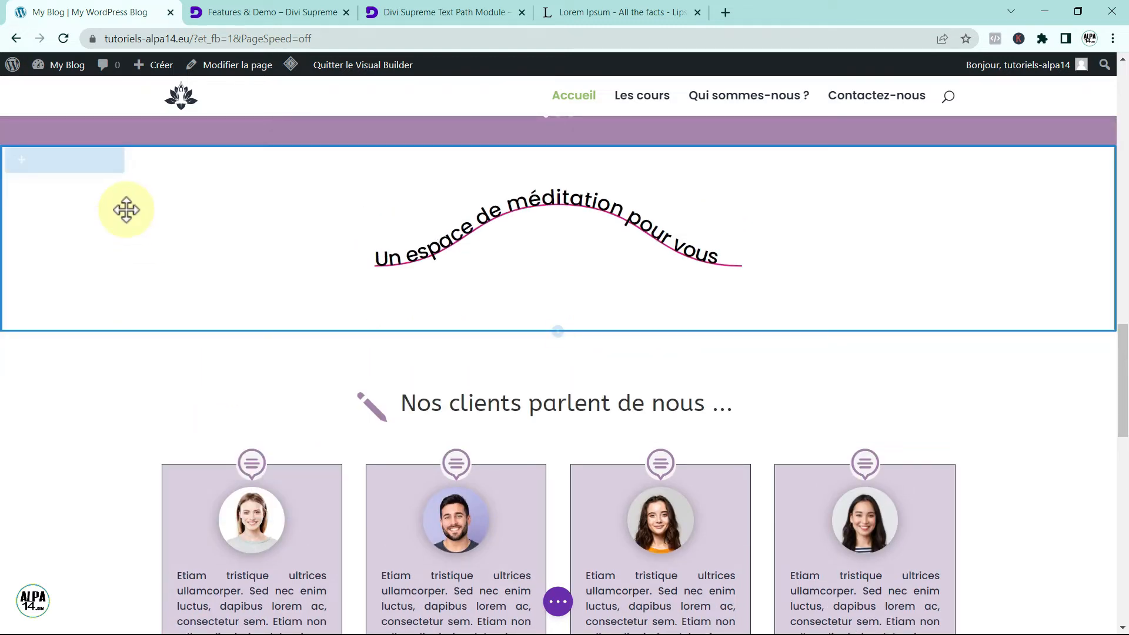
click(36, 159)
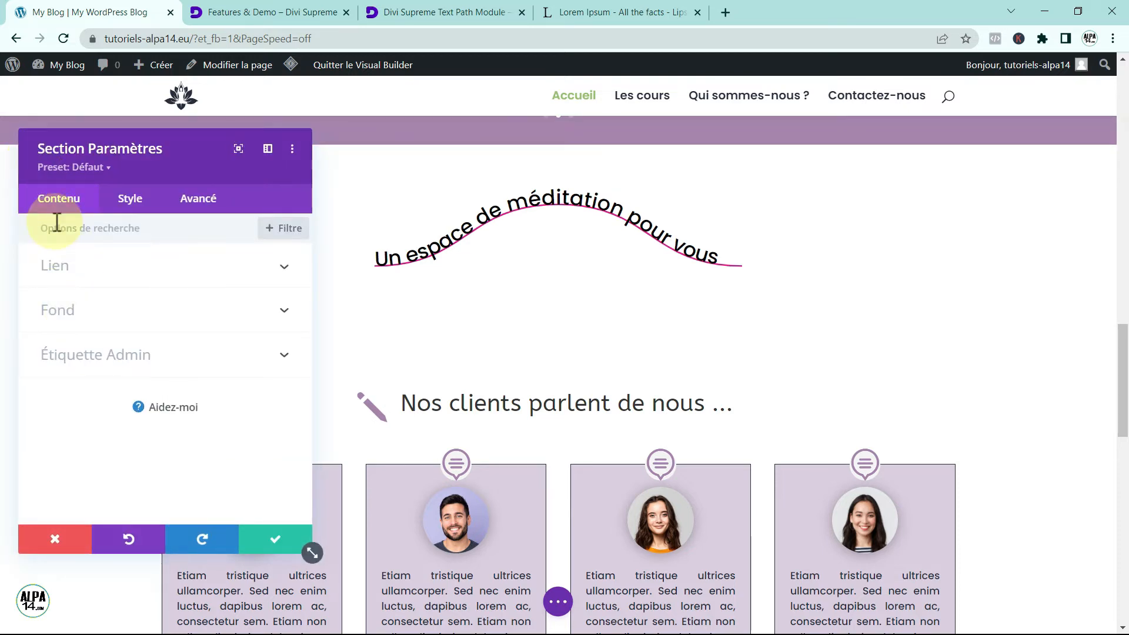
click(93, 308)
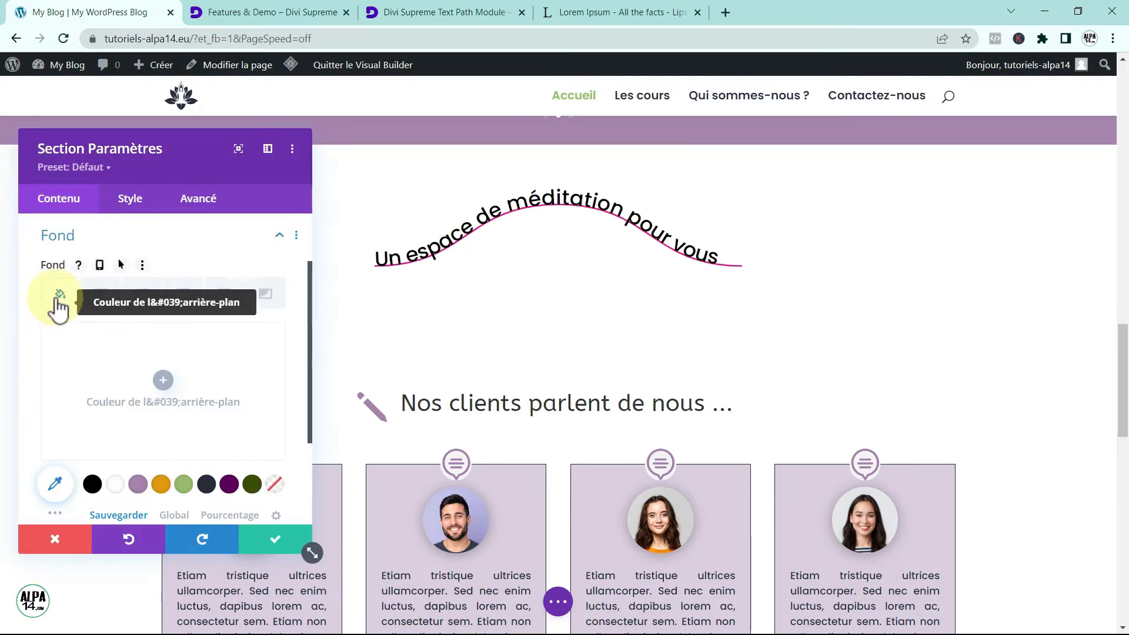
click(140, 293)
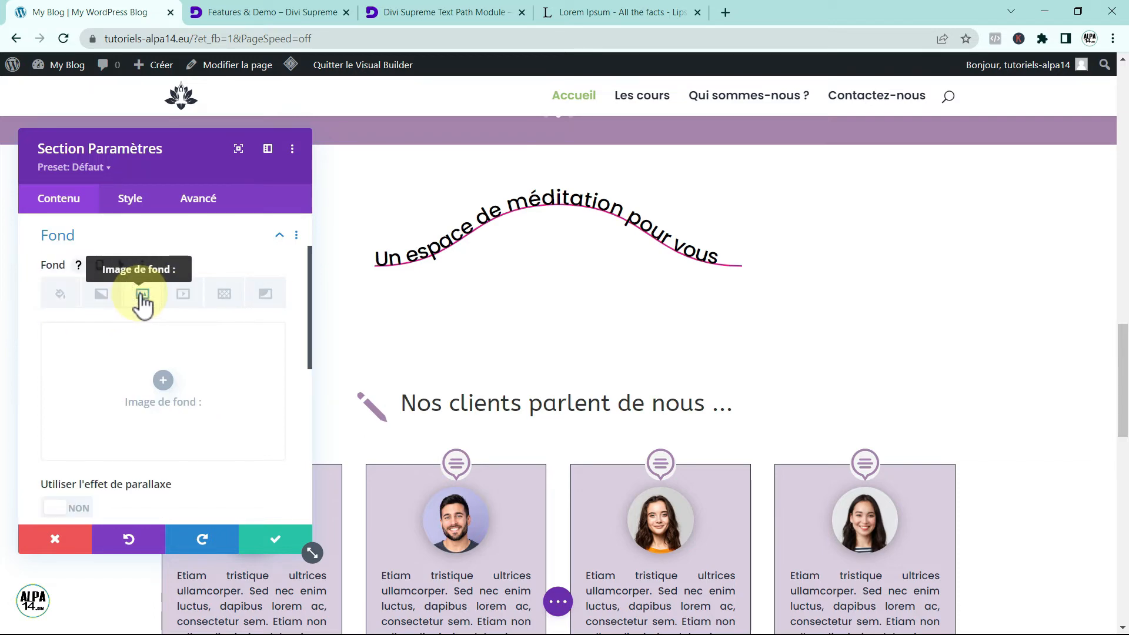
click(156, 382)
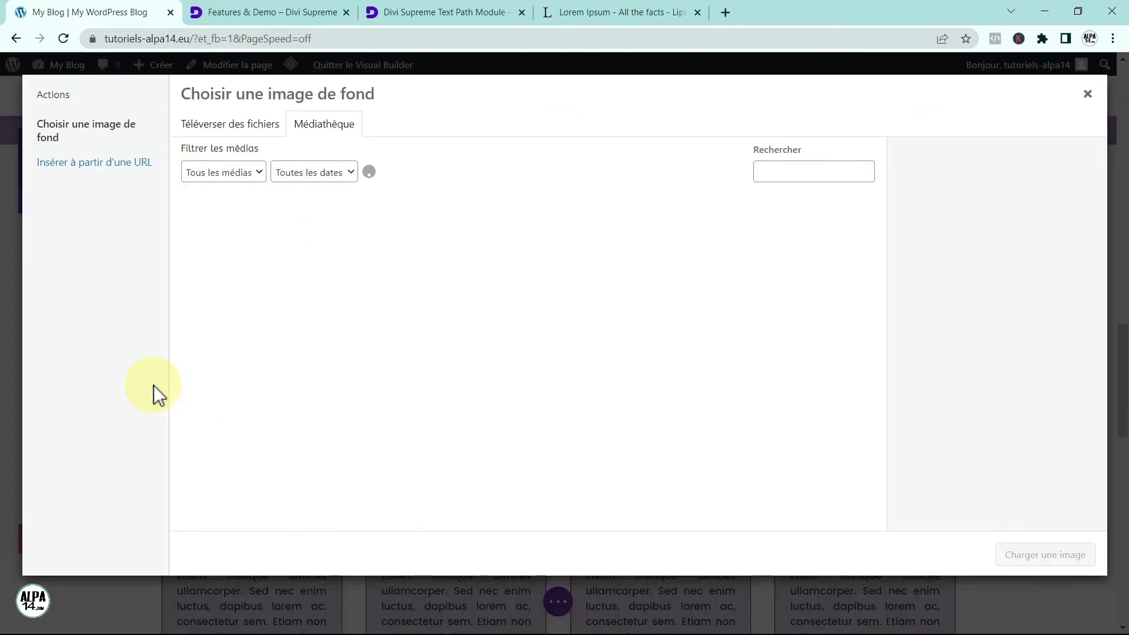
drag(879, 243, 866, 435)
click(573, 323)
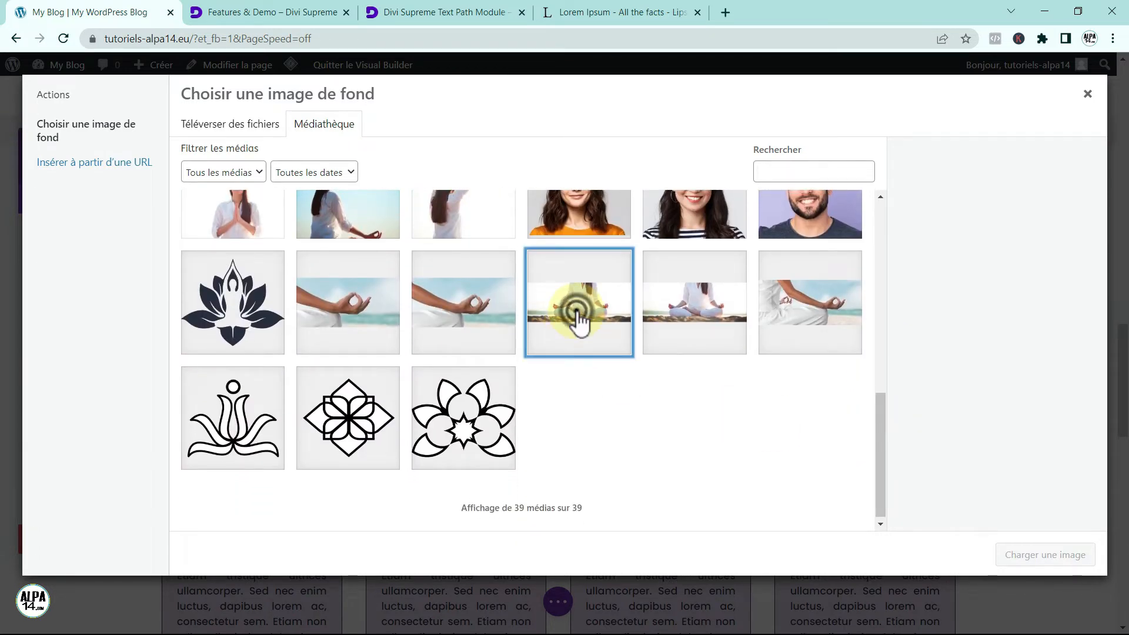
click(1048, 558)
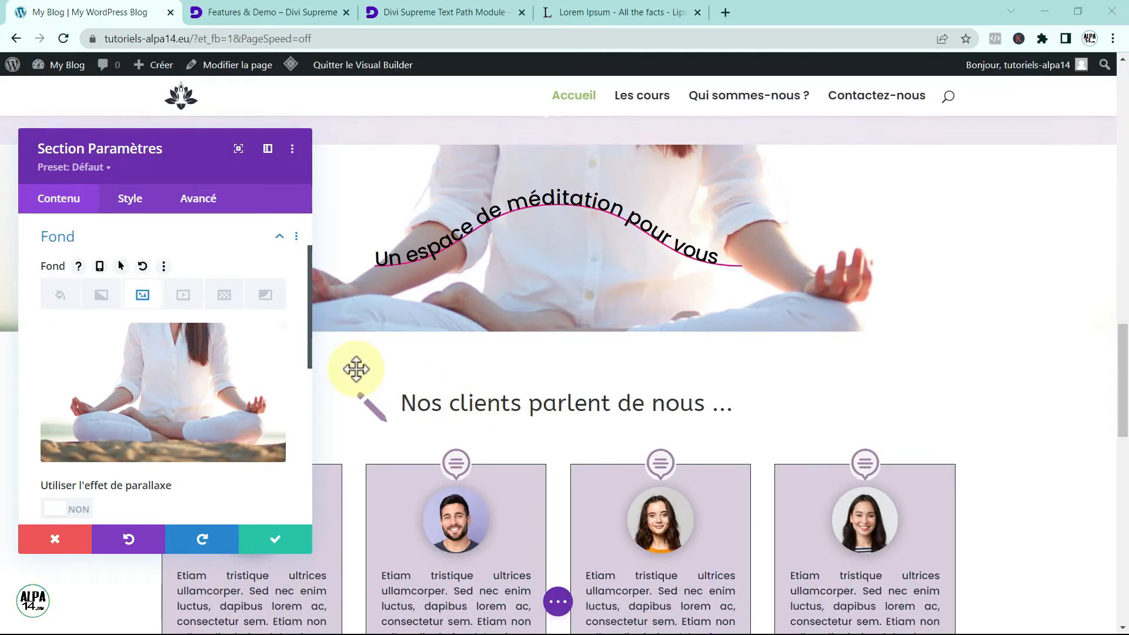
Set the blend mode of the section's background image to Multiplié
drag(310, 345, 309, 452)
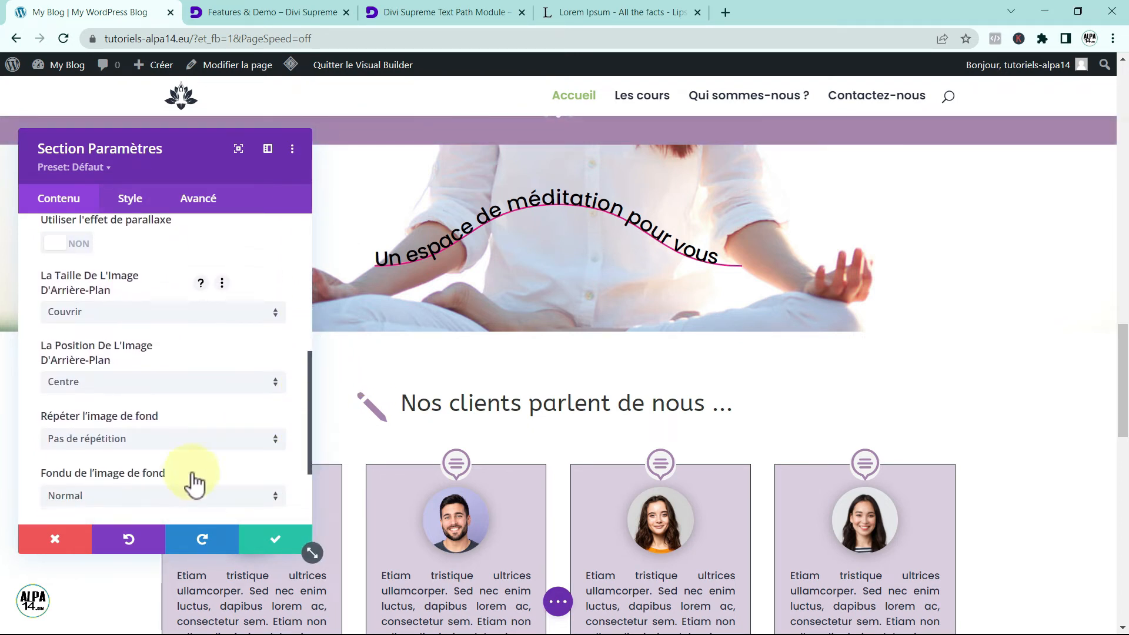
click(279, 495)
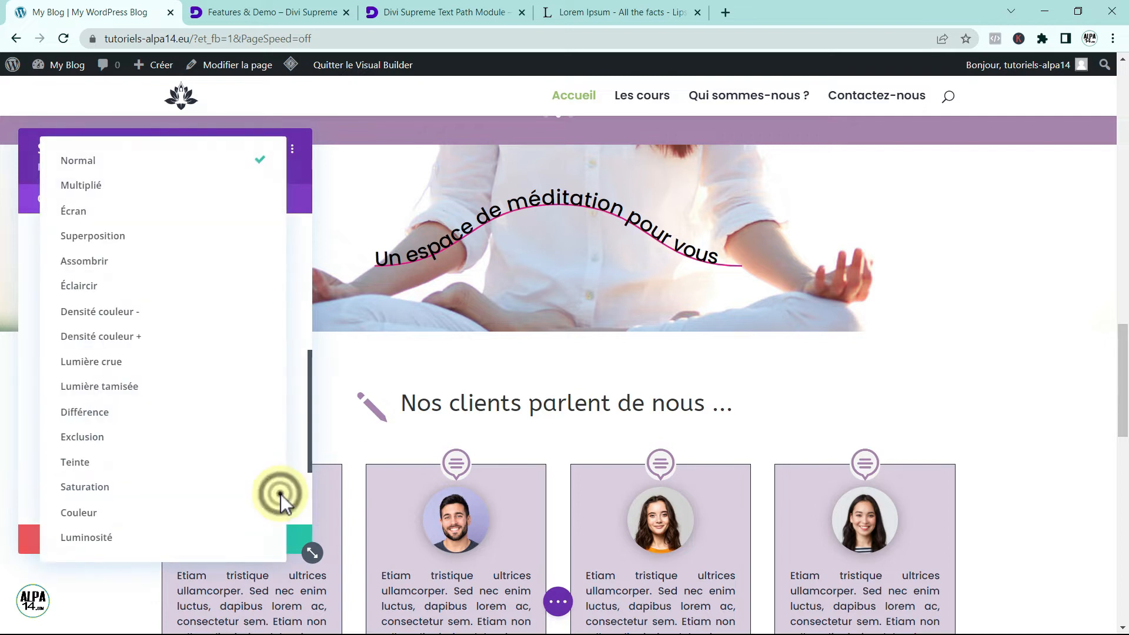
click(98, 189)
drag(309, 456, 317, 348)
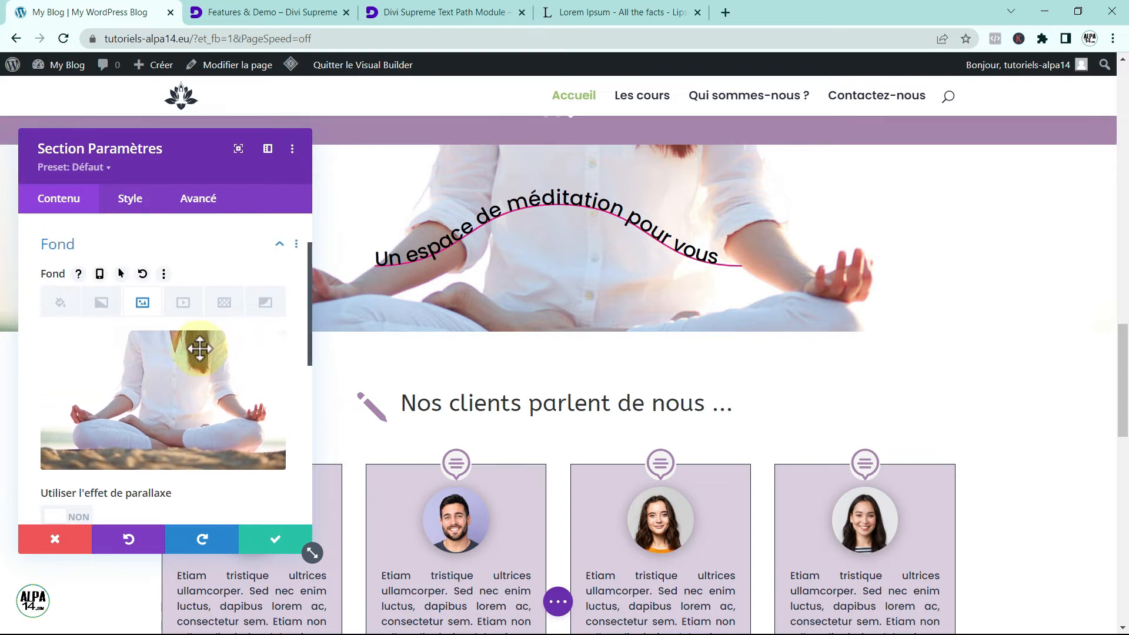
Set the section's background colour to rgba(158,105,178,0.63), starting from the #a684b2 swatch, and save the section settings
click(60, 304)
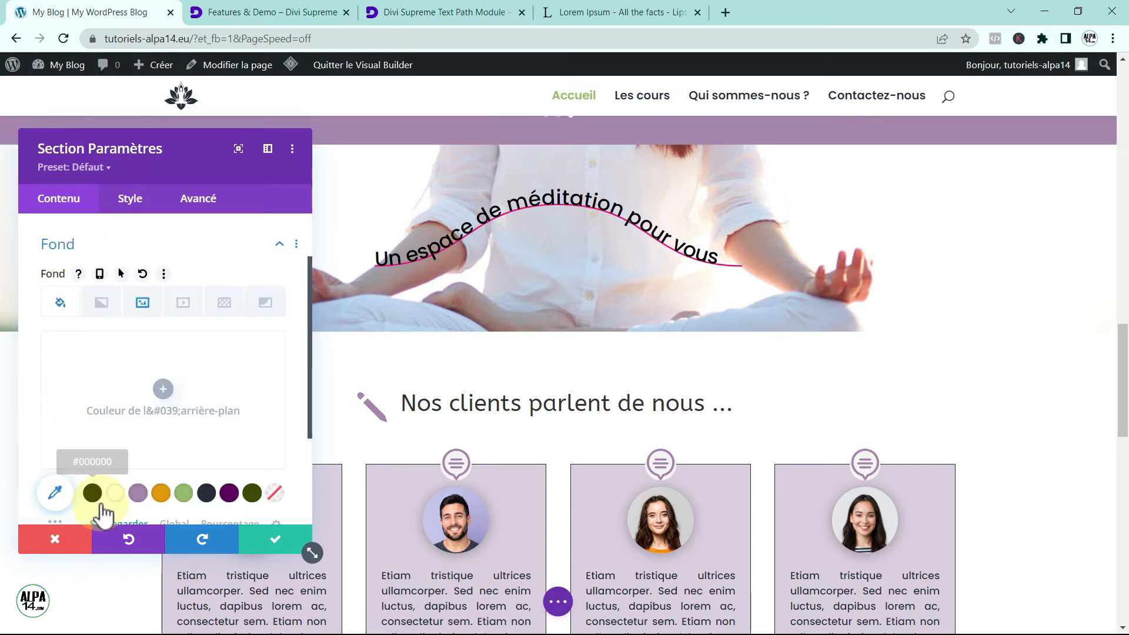
click(137, 493)
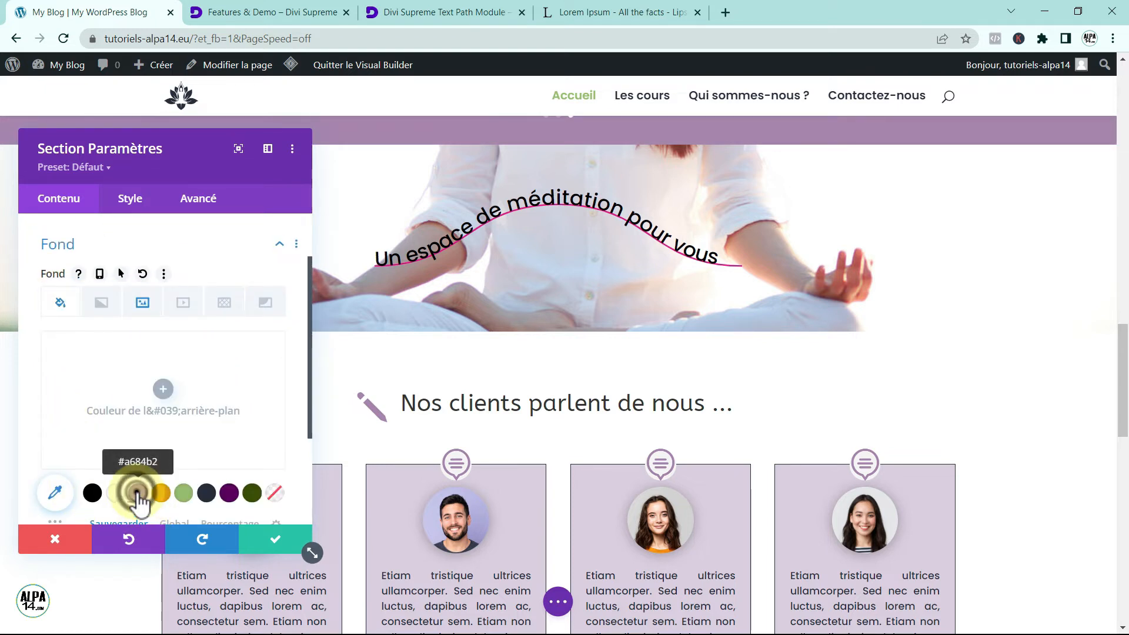
click(54, 497)
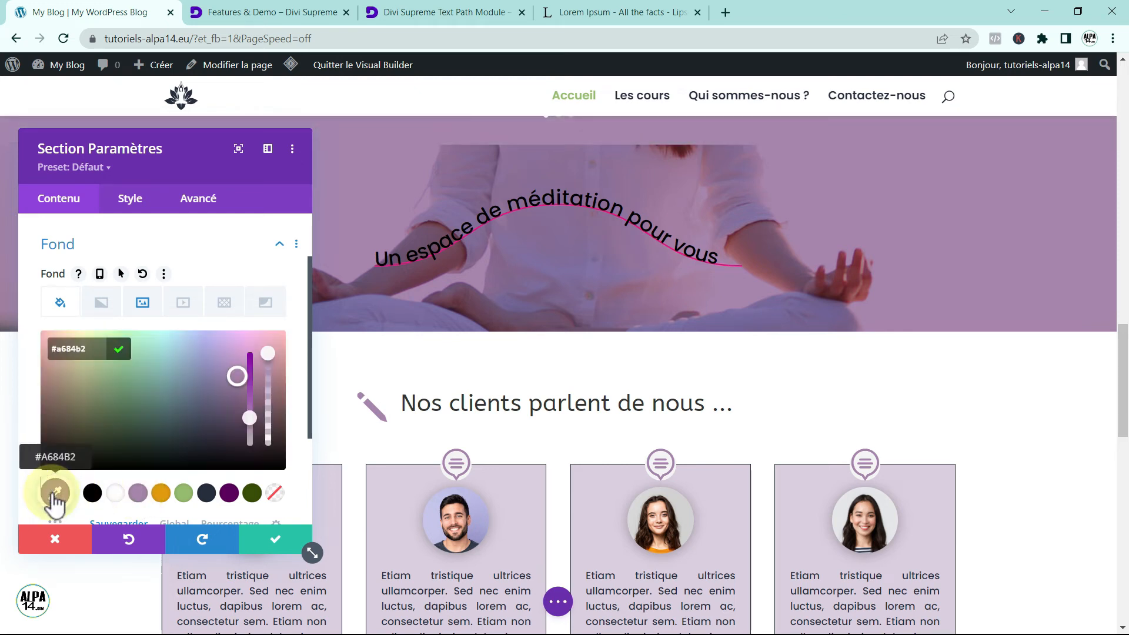
mouse_move(245, 418)
mouse_down()
mouse_move(249, 383)
mouse_move(249, 405)
mouse_up()
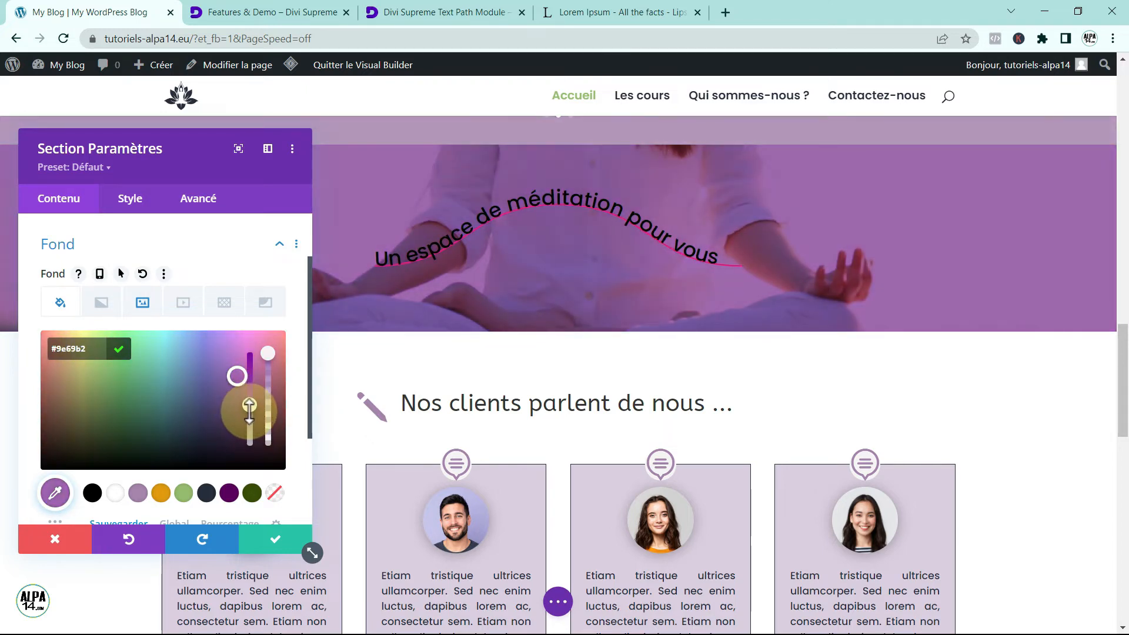
drag(268, 358, 270, 400)
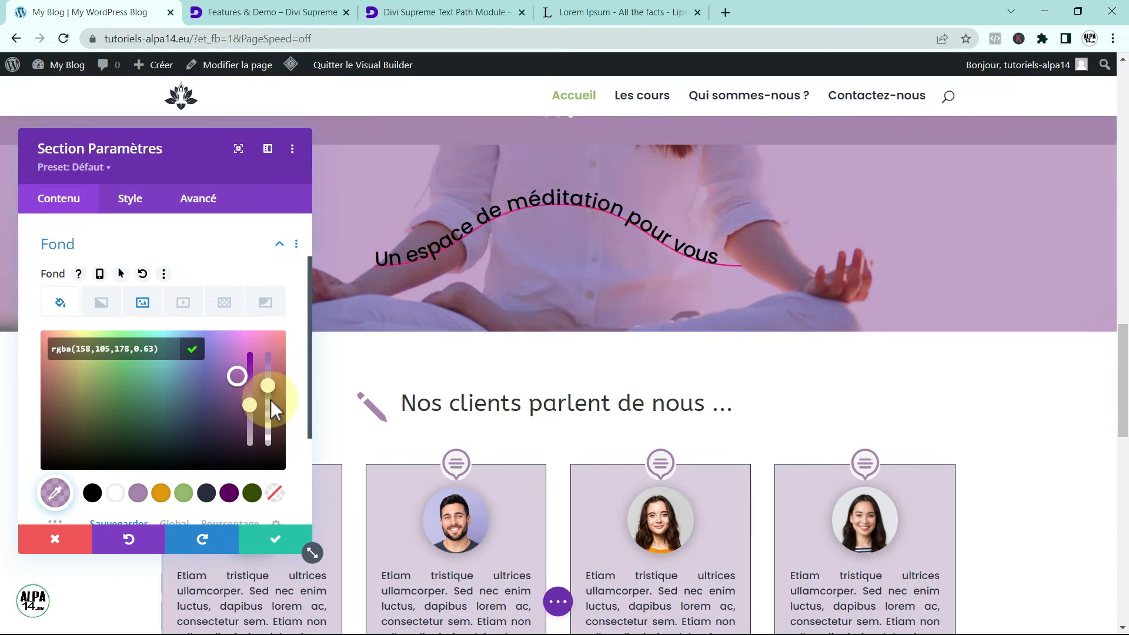
click(279, 546)
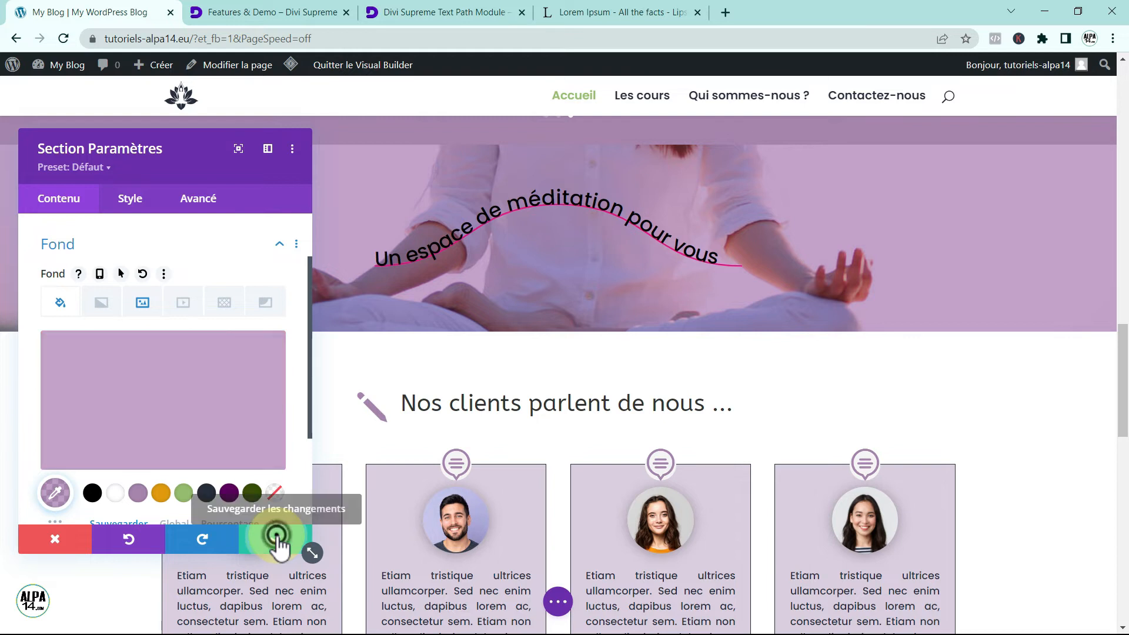
click(281, 545)
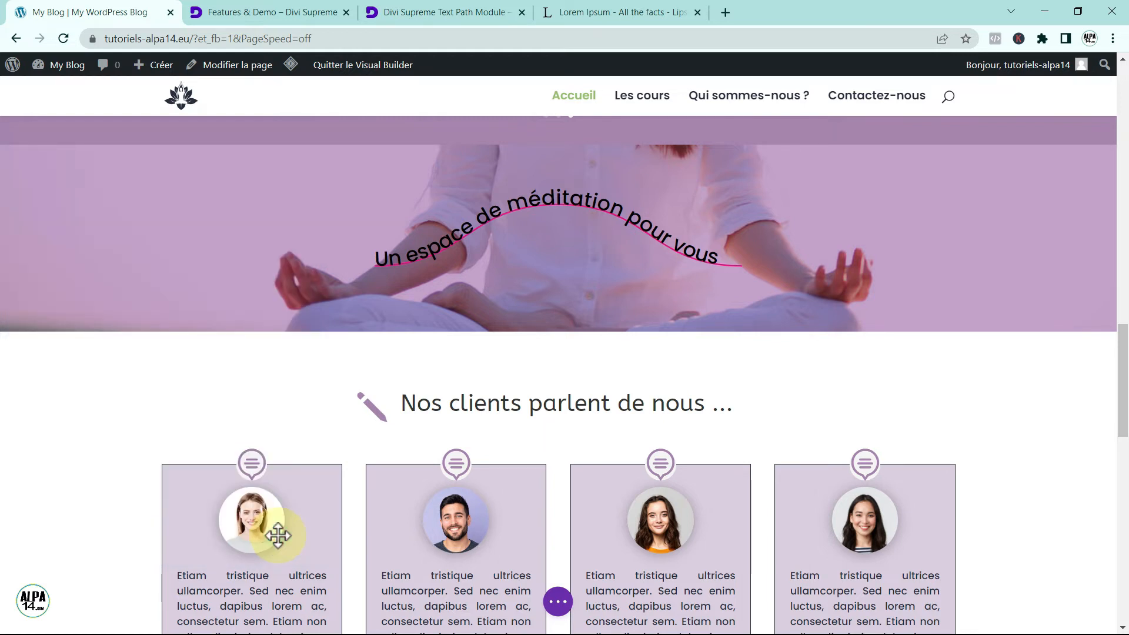
Increase the bottom padding of the wave text's section and reduce its top padding directly on the page
scroll(1123, 400, up, 1)
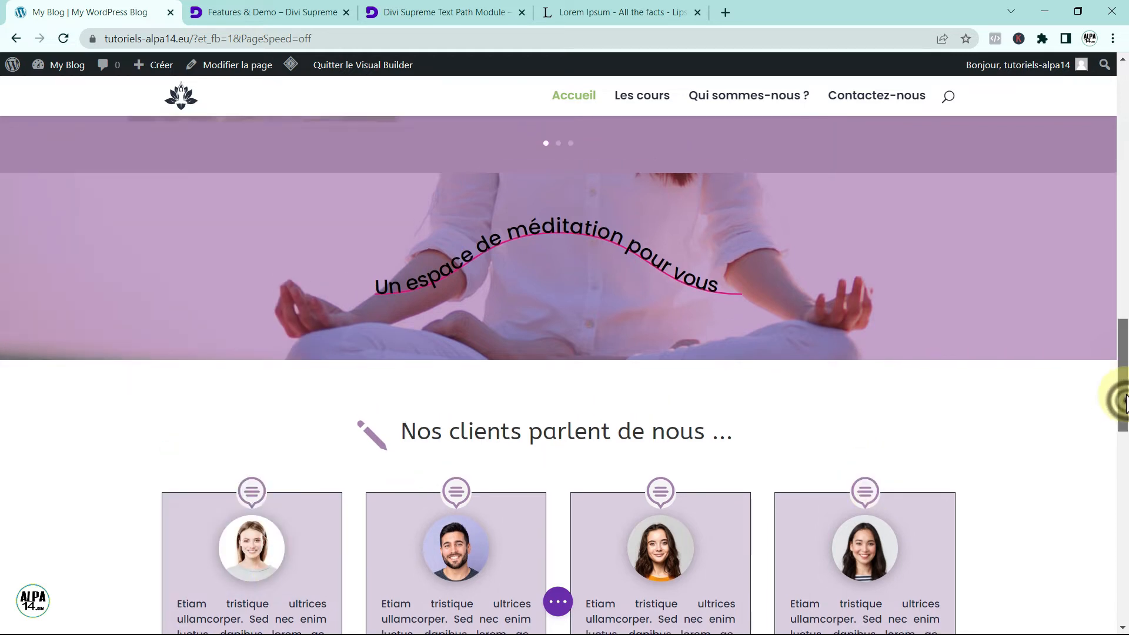
mouse_move(813, 370)
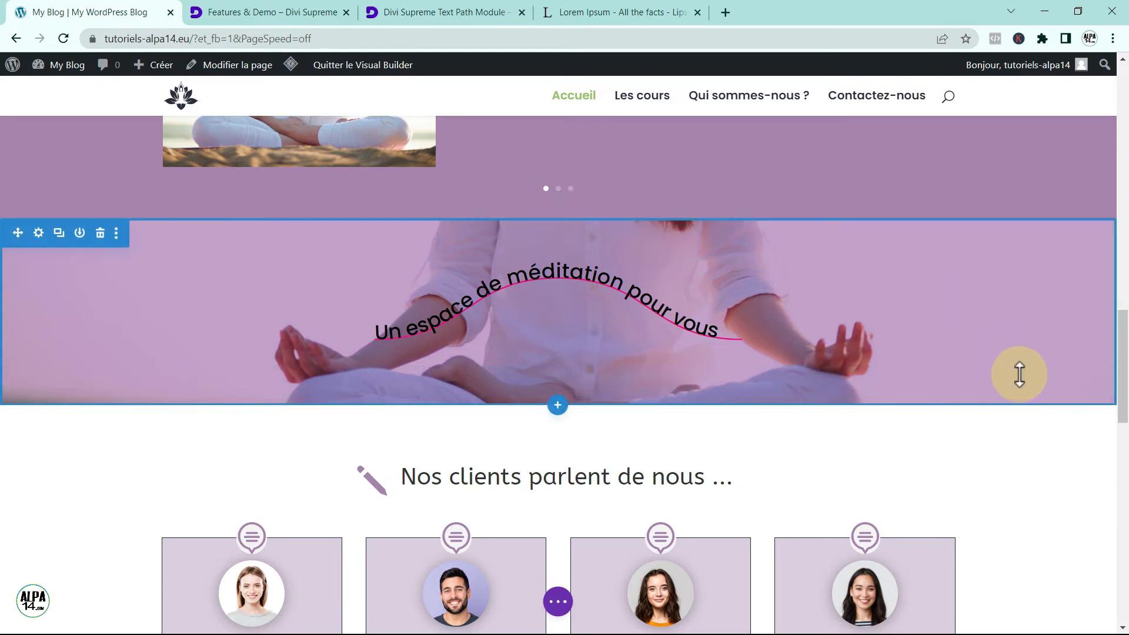
drag(1018, 386, 1026, 435)
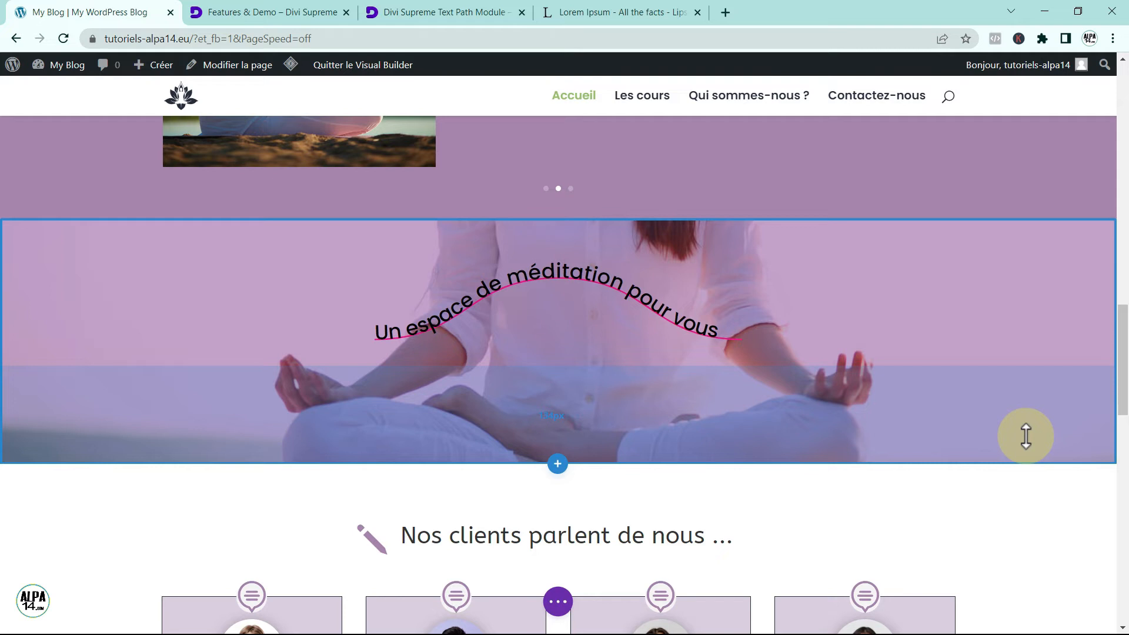
click(979, 224)
drag(978, 222, 978, 201)
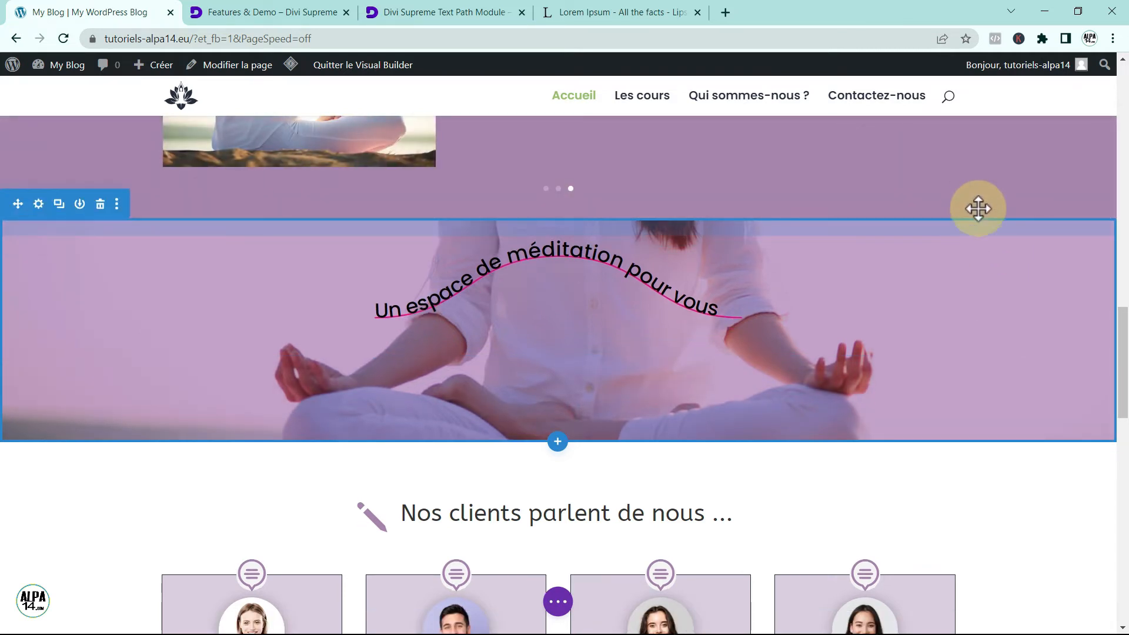
Increase the top padding of the wave text's section directly on the page, then trim it back slightly
drag(974, 247, 978, 277)
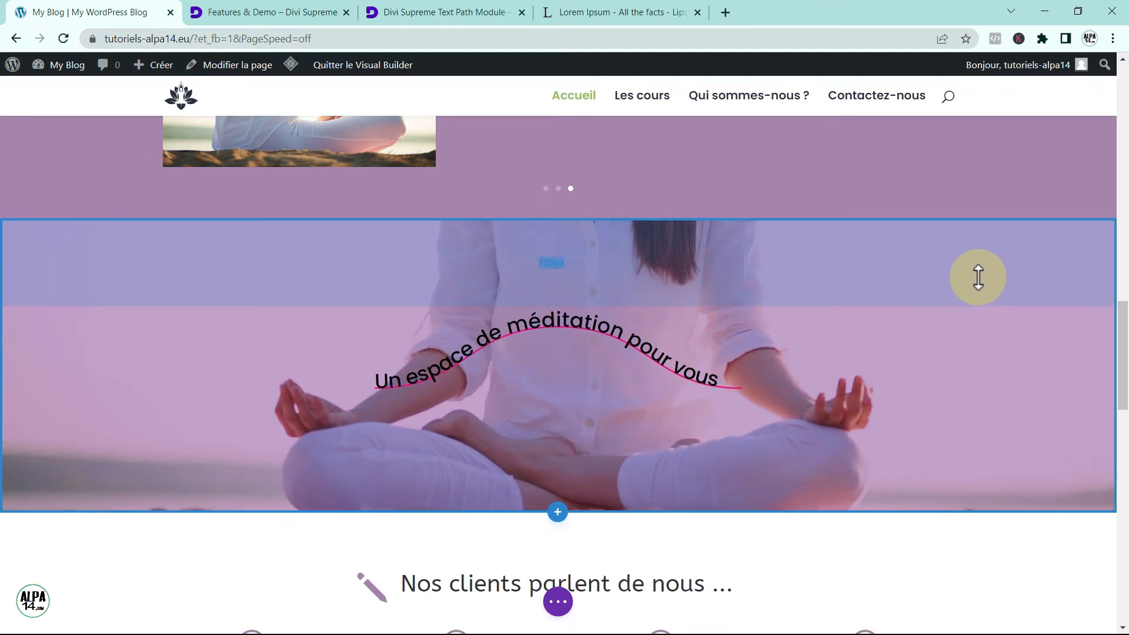
drag(978, 277, 977, 268)
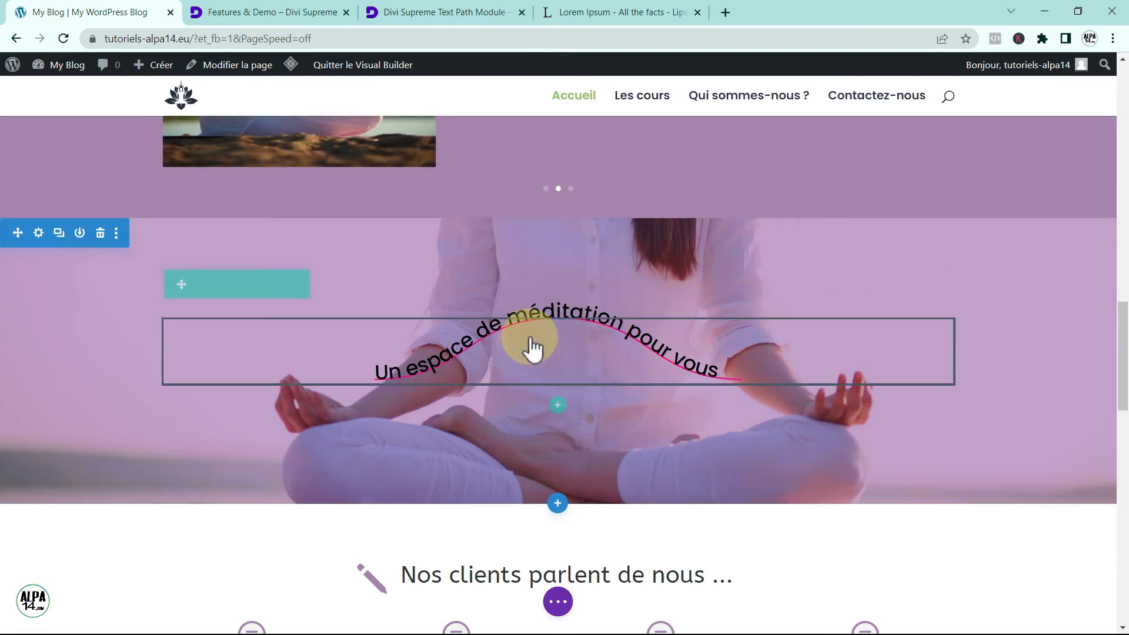
Open the style settings of the wave Text Path module
mouse_move(529, 330)
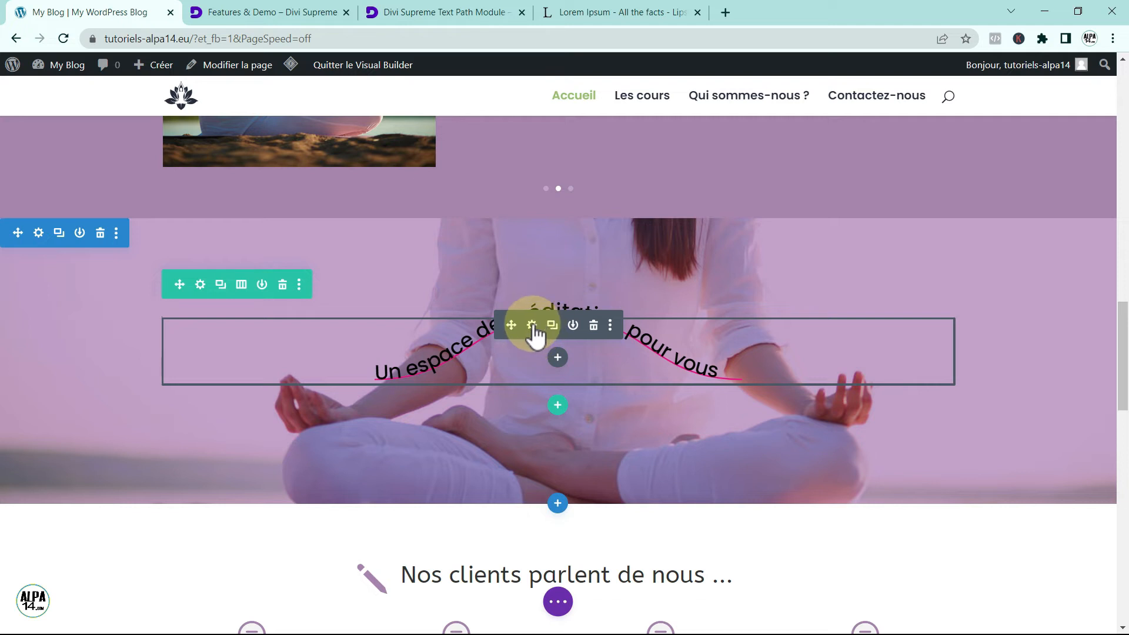
click(532, 328)
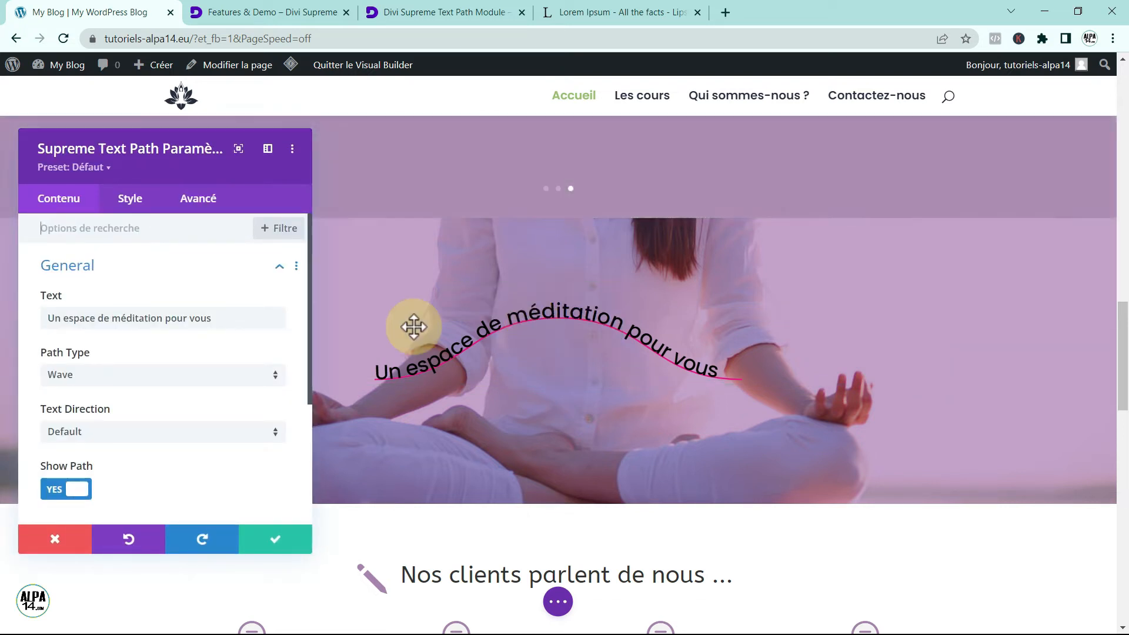
click(127, 201)
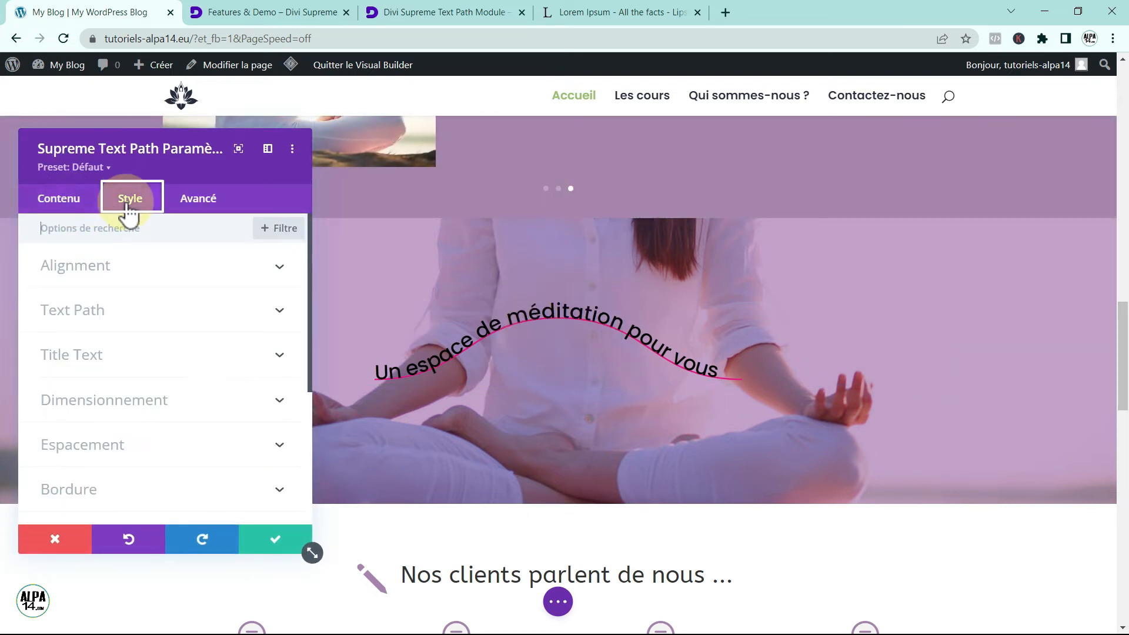
click(143, 543)
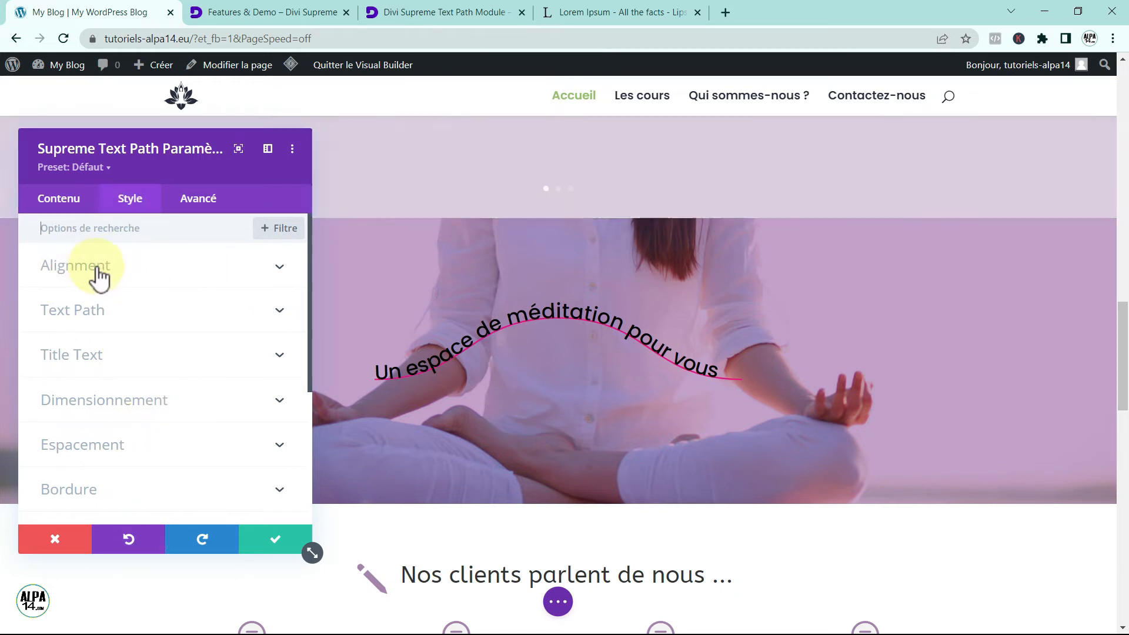
Try the Left and Right alignments on the wave text and return it to Center
click(94, 271)
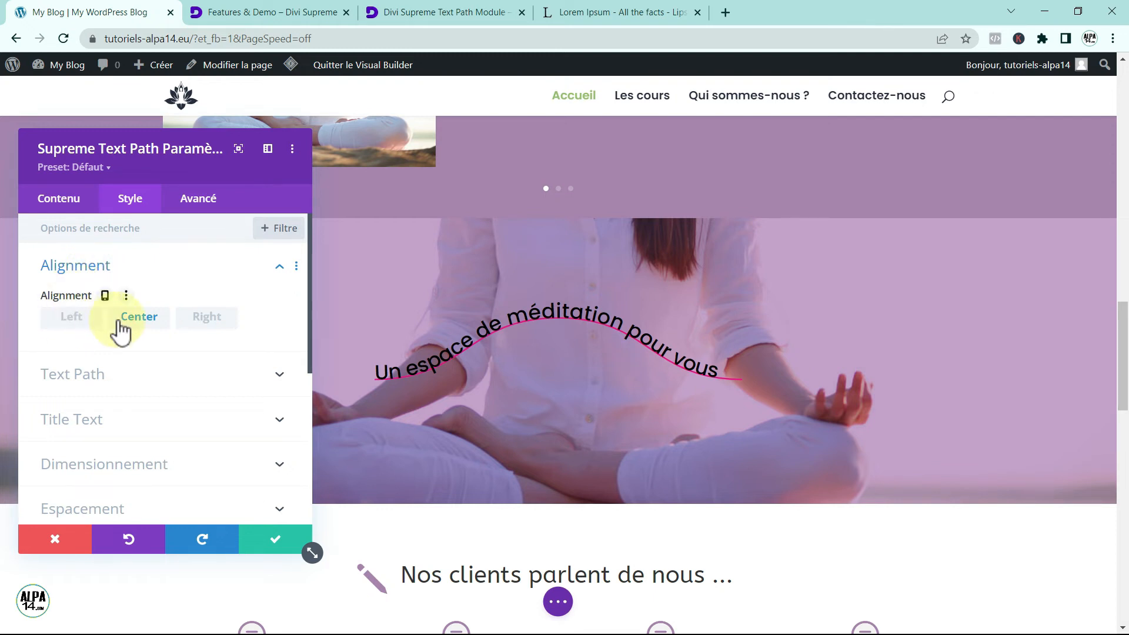
click(80, 321)
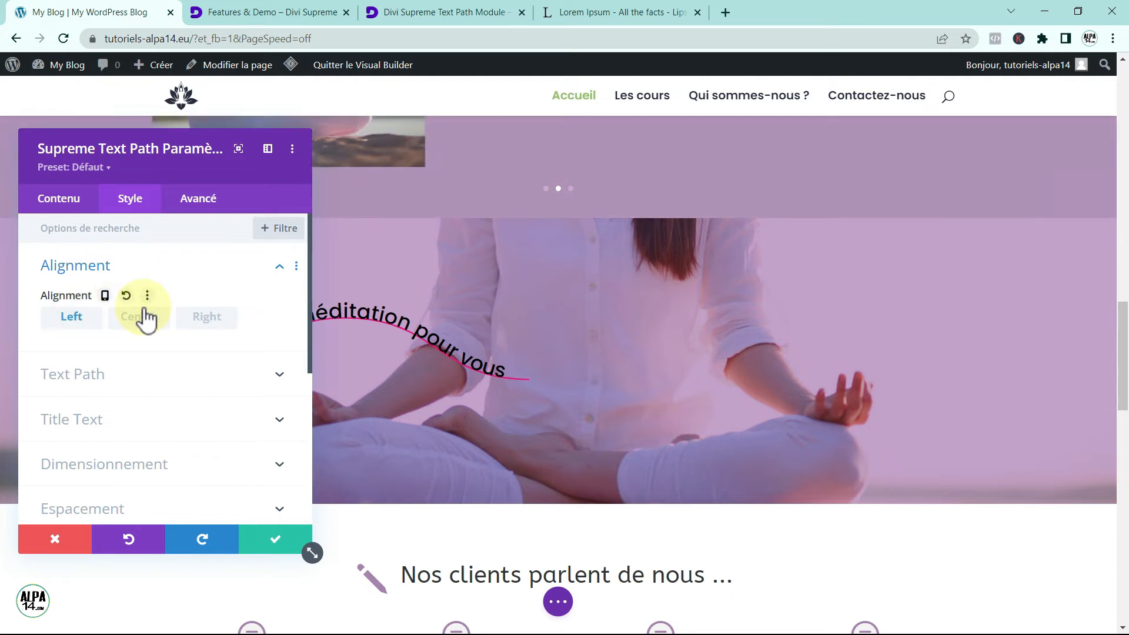
click(127, 296)
click(210, 320)
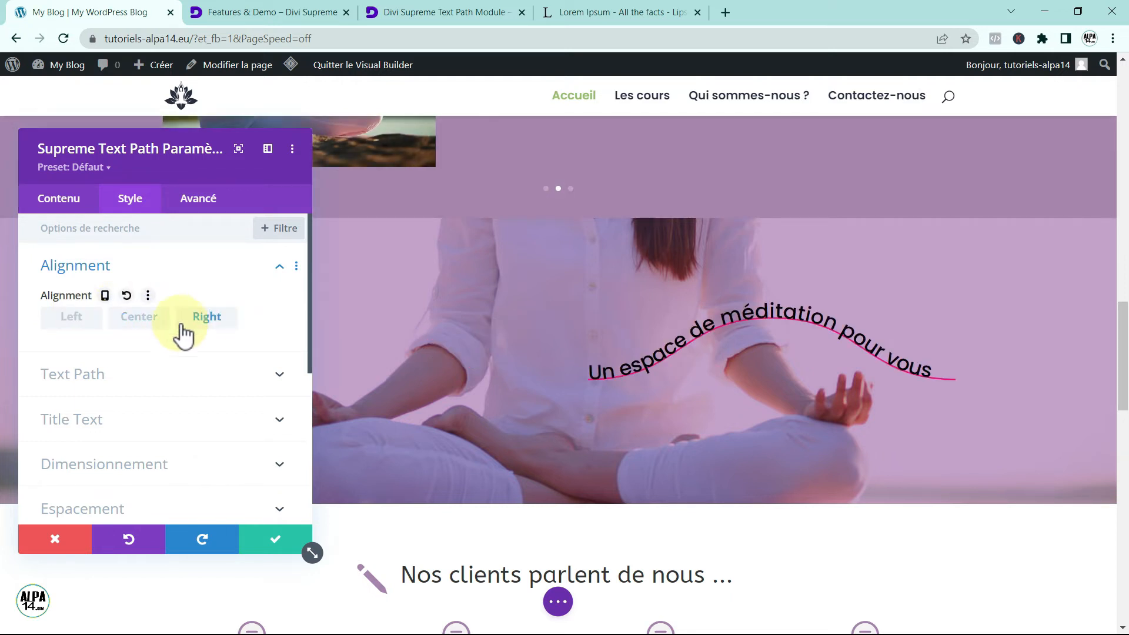
click(132, 311)
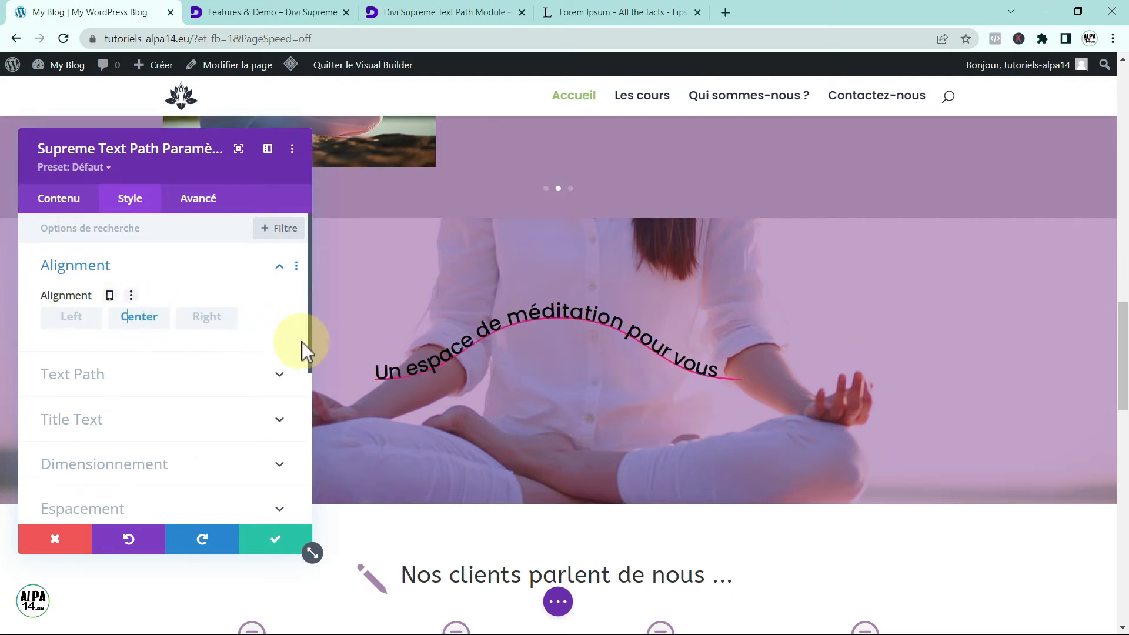
Colour the wave text's path white and try out its path width, leaving it at 1px
drag(312, 354, 308, 375)
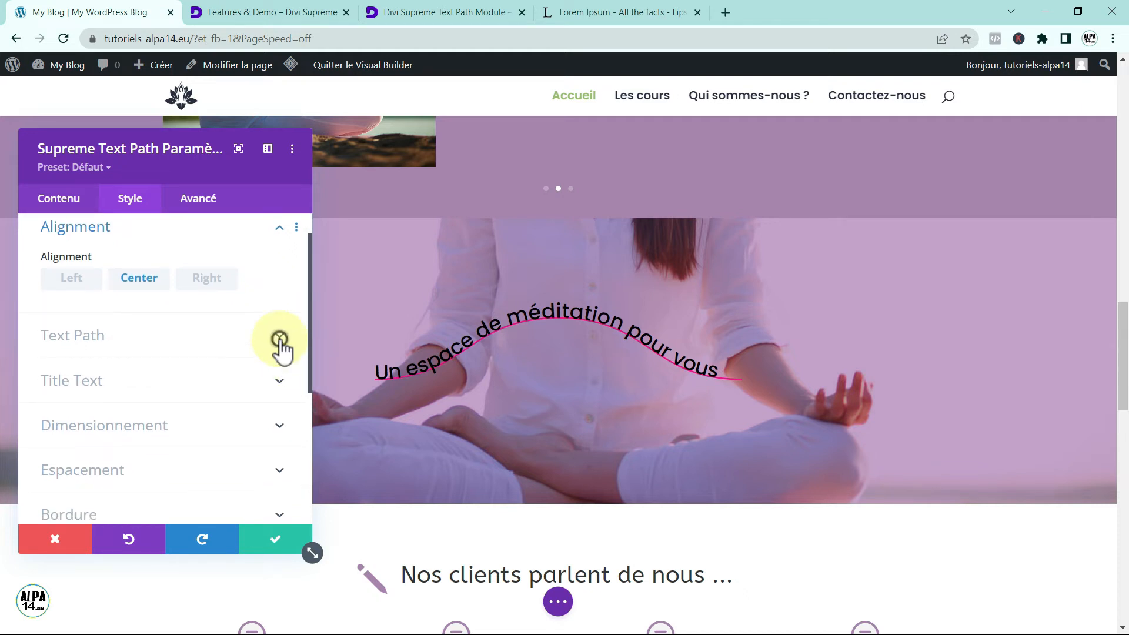
click(280, 340)
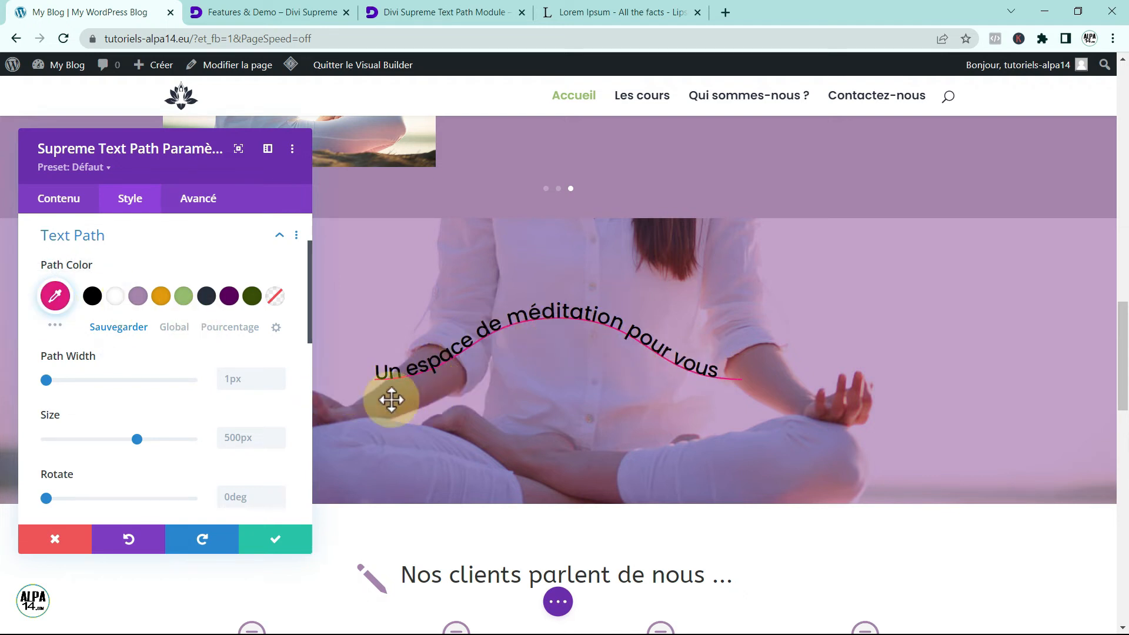
click(117, 297)
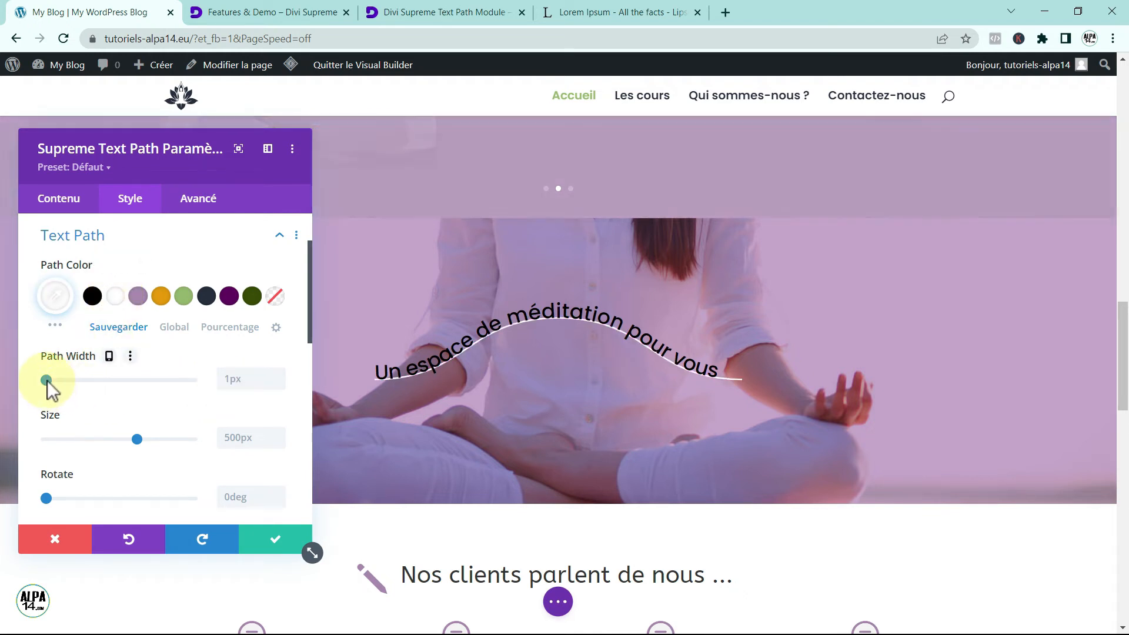
drag(52, 379, 49, 382)
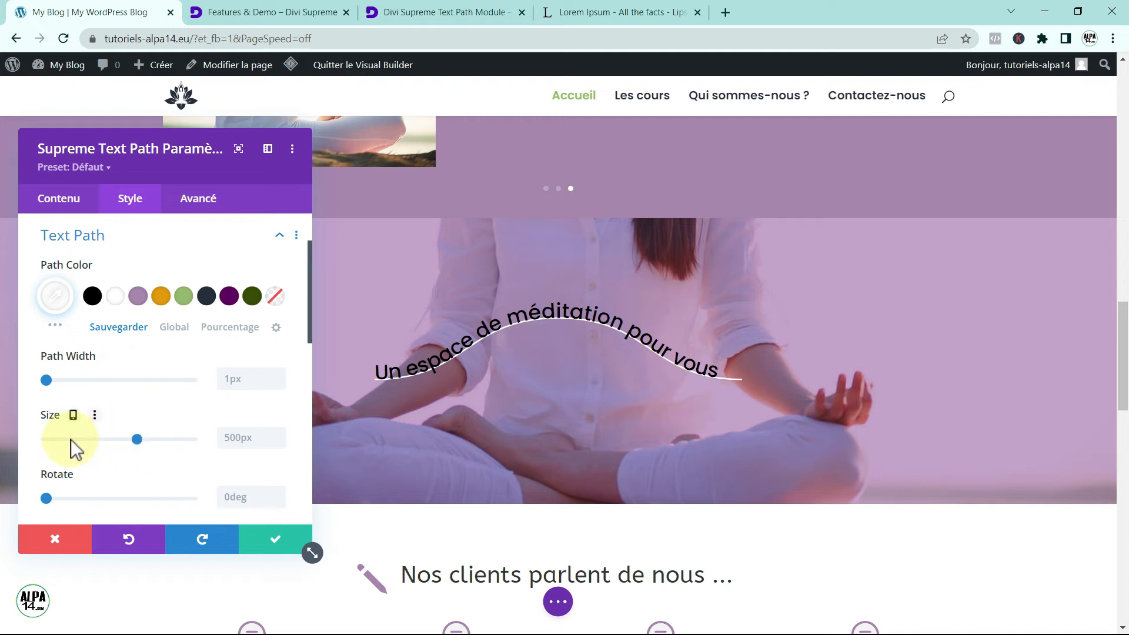
Set the size of the wave text path to 664px and move the settings window away from the text
drag(139, 439, 170, 442)
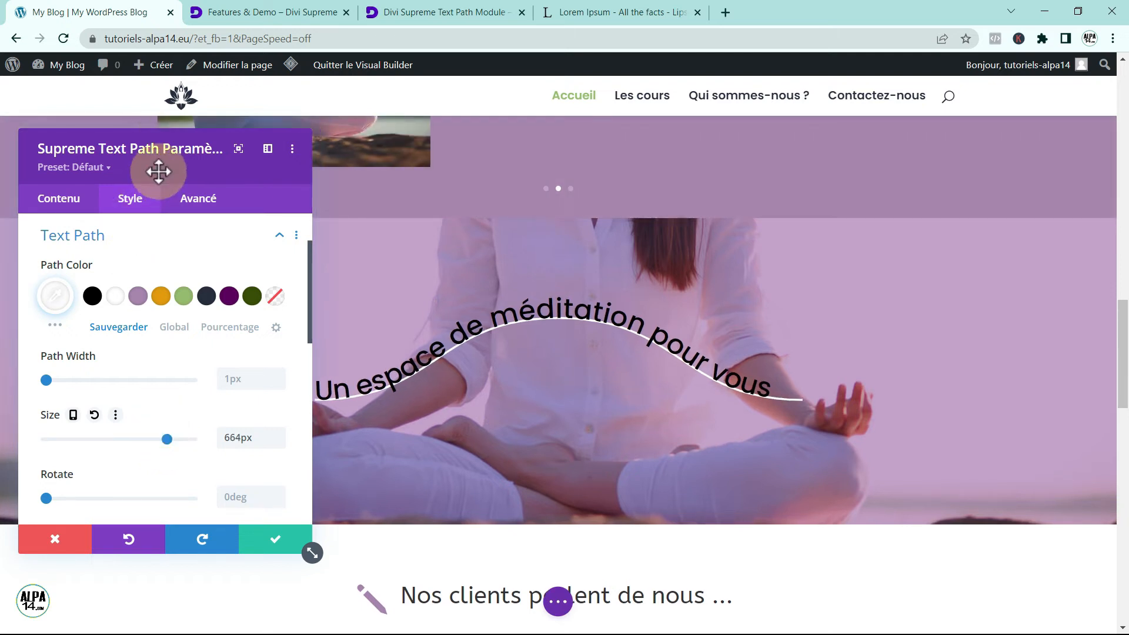
drag(159, 166, 141, 111)
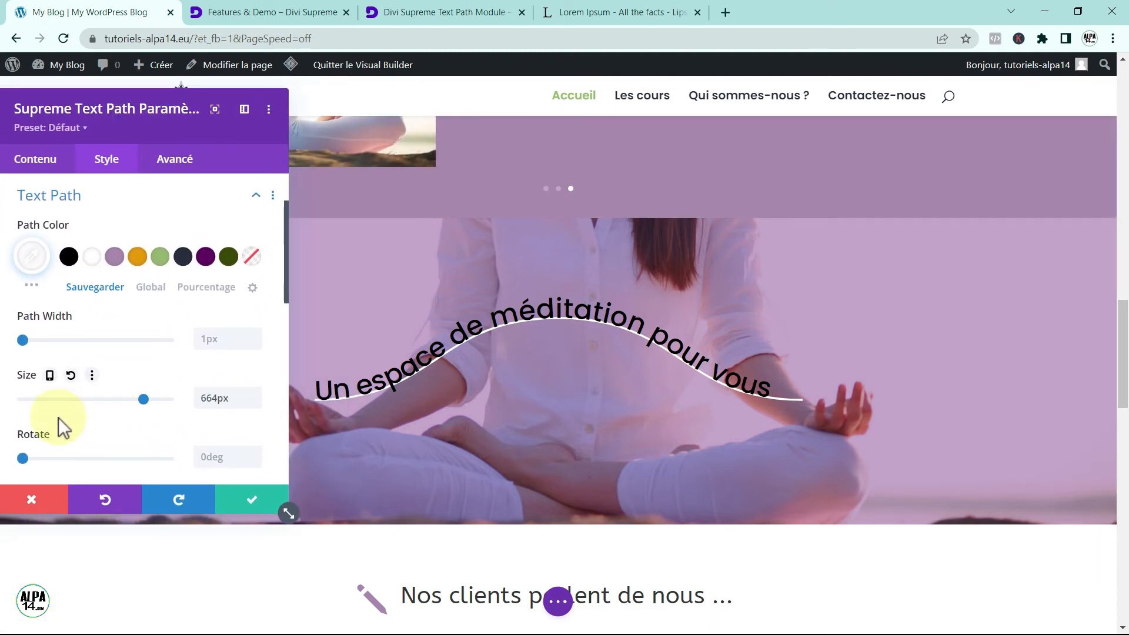
Try rotating the wave text path and return its rotation to 0deg
drag(285, 295, 280, 329)
click(24, 354)
drag(40, 351, 8, 354)
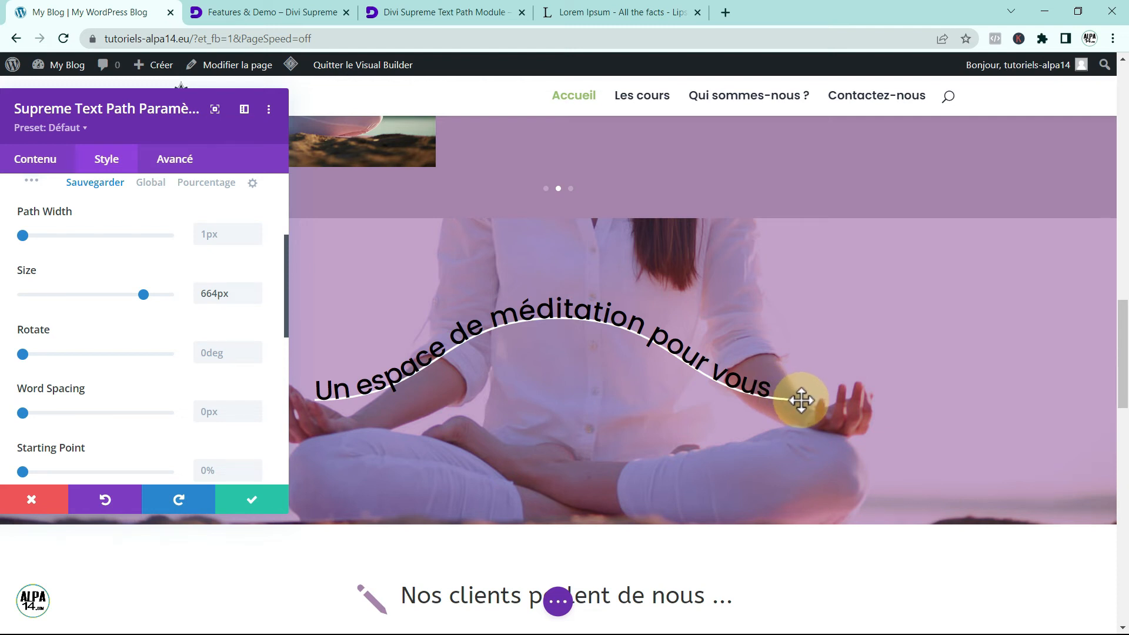
Set the word spacing of the wave text to 3px
click(31, 412)
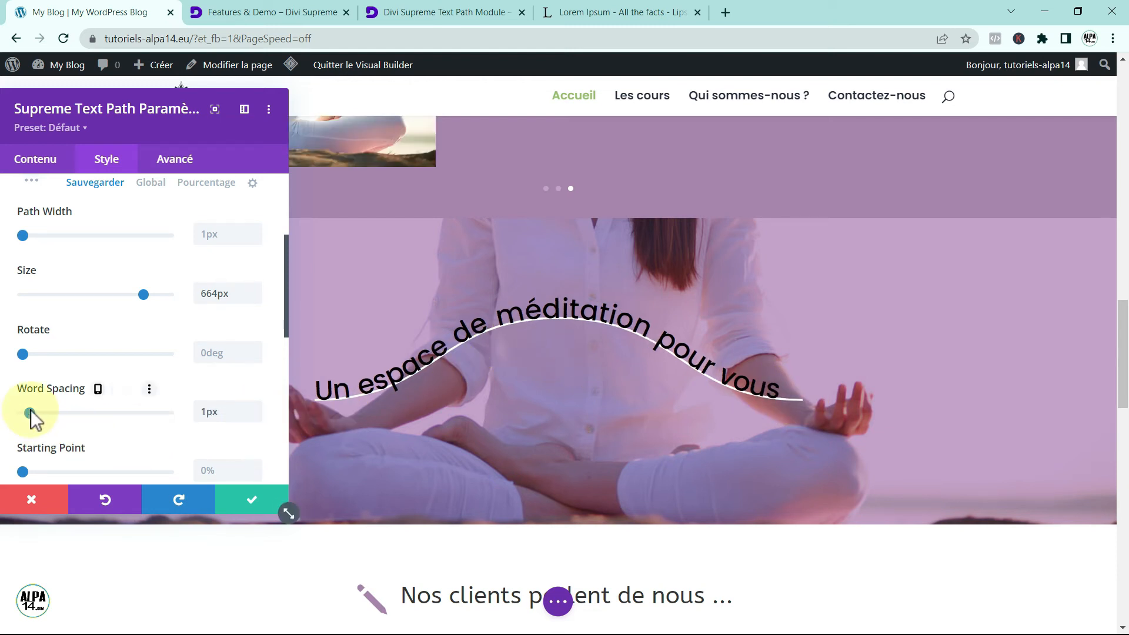
drag(30, 410, 50, 407)
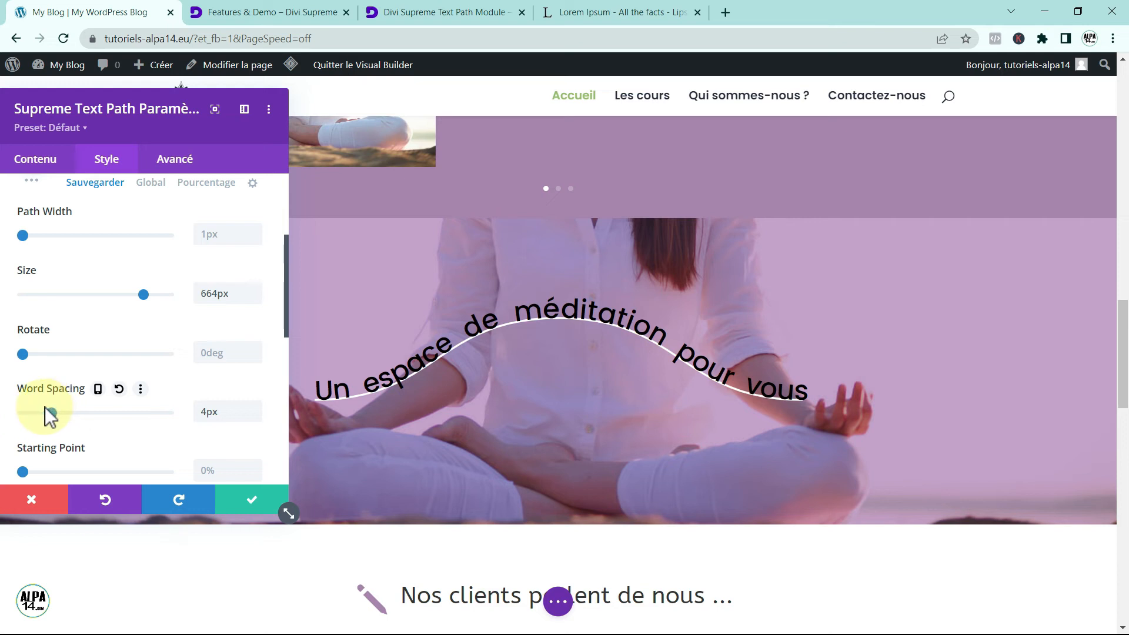
drag(45, 408, 44, 407)
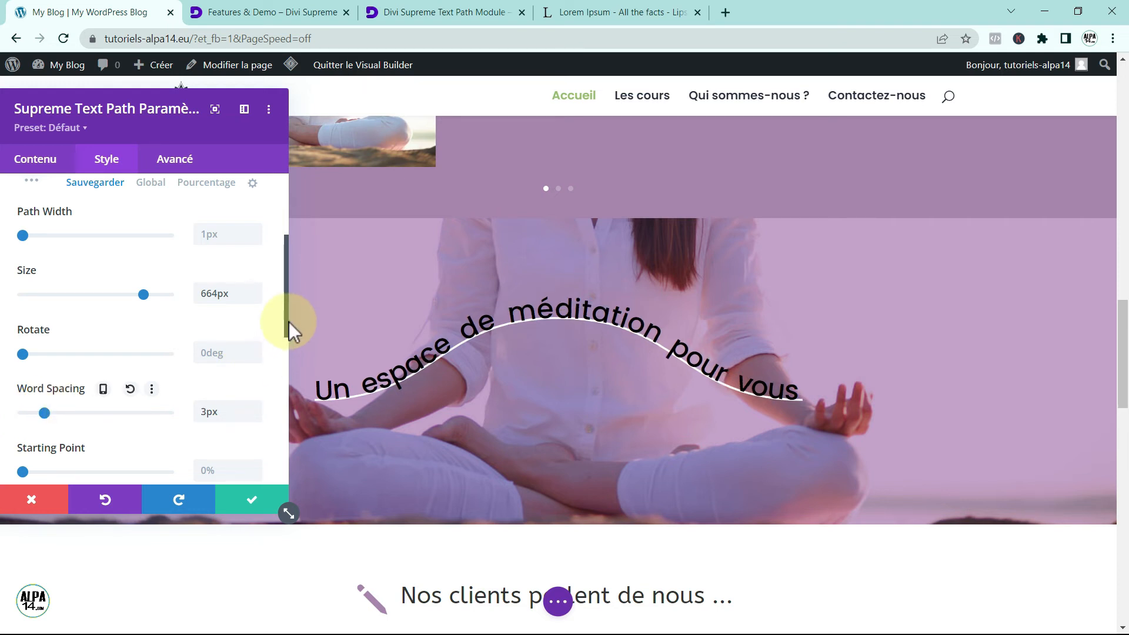
Try shifting the starting point of the text along the path and return it to 0%
drag(287, 321, 286, 373)
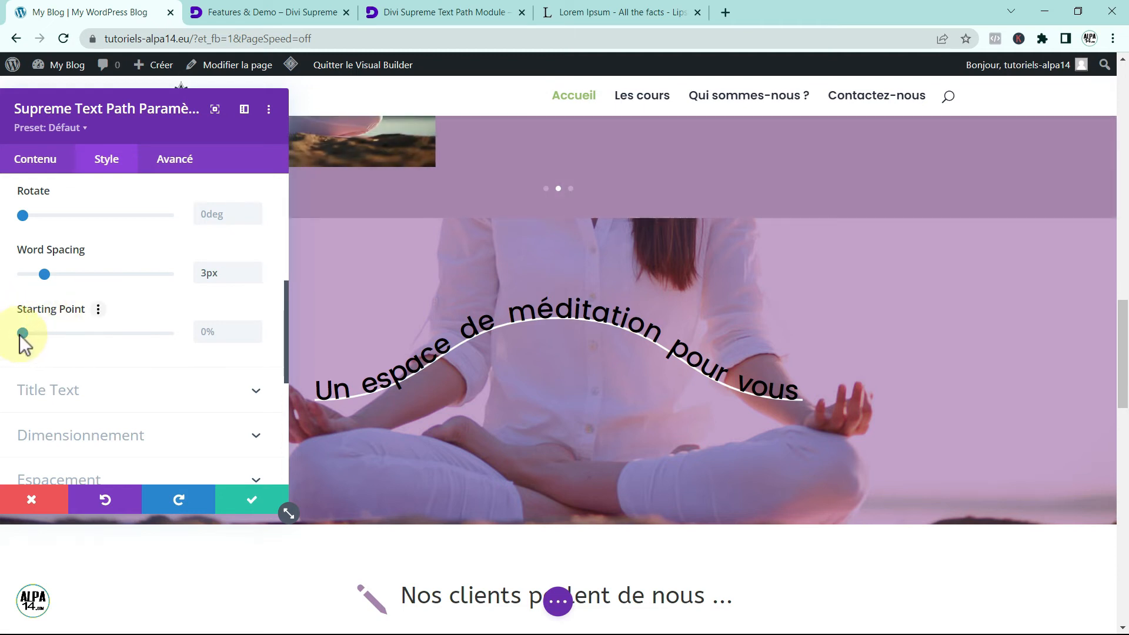
mouse_move(21, 334)
mouse_down()
mouse_move(75, 335)
mouse_move(3, 339)
mouse_up()
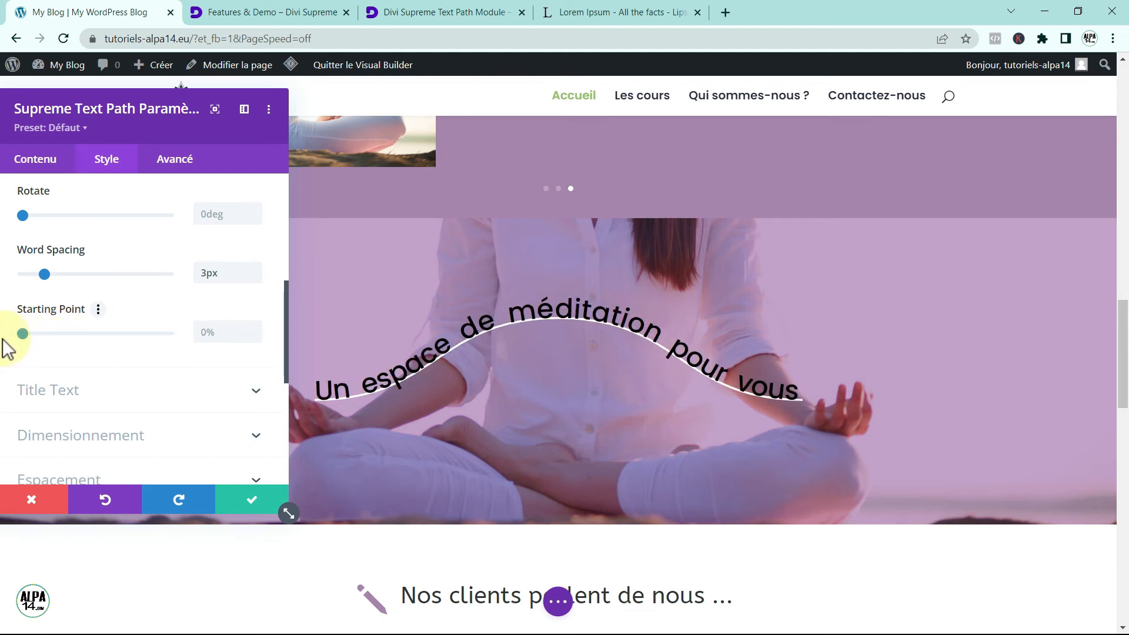
Try the Texte en gras and Semi Gras font weights in the Title Text options and return the weight to Normal
drag(286, 344, 285, 375)
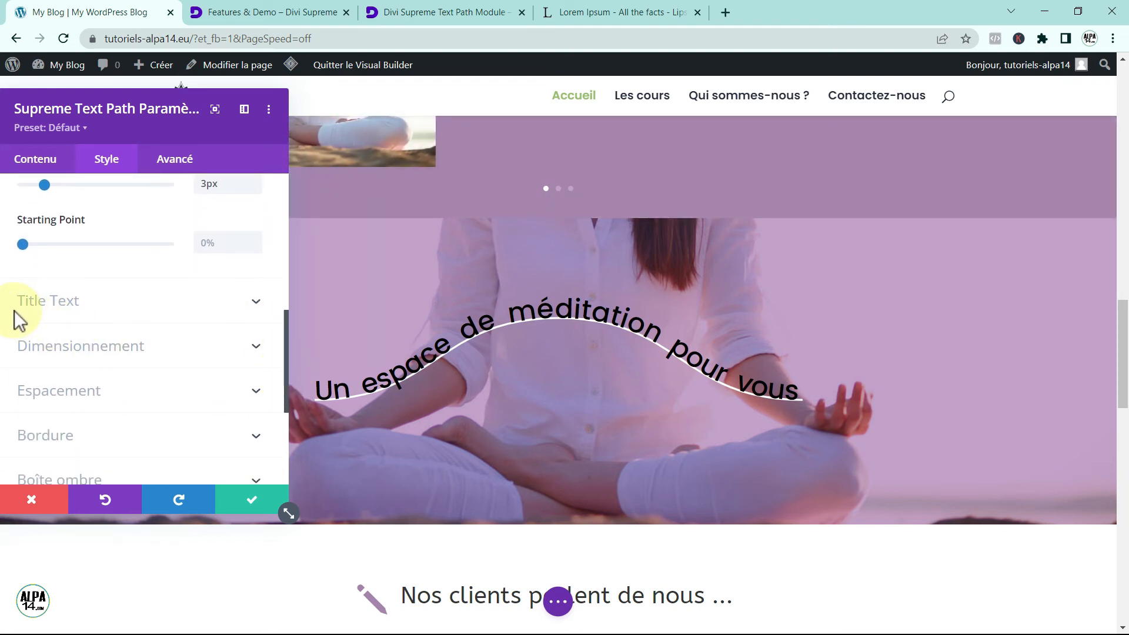
click(249, 307)
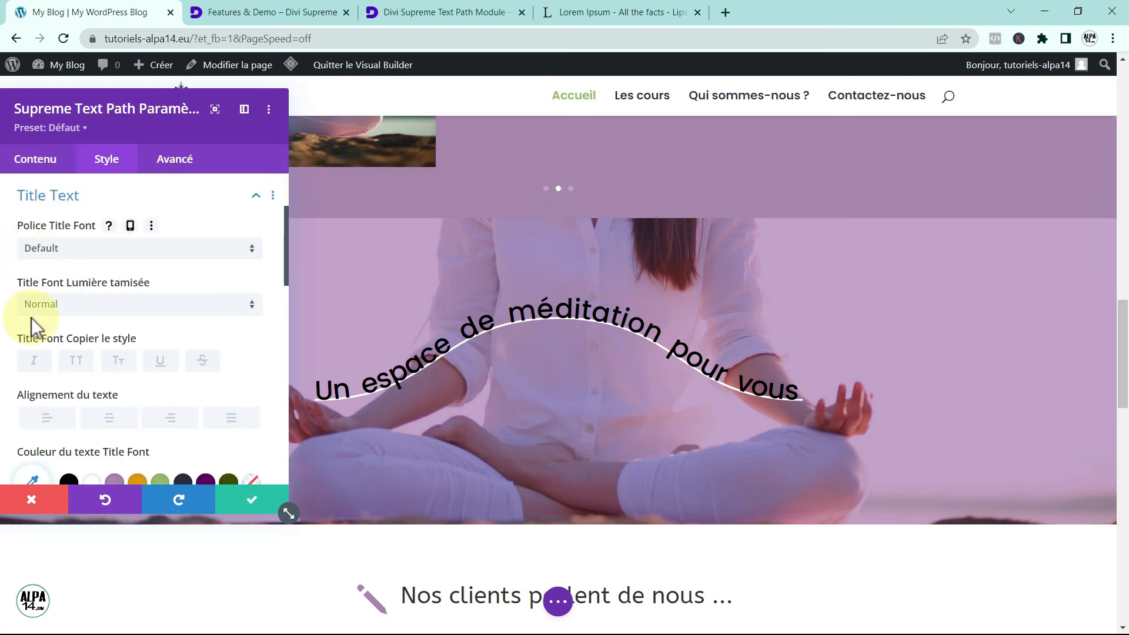
click(252, 302)
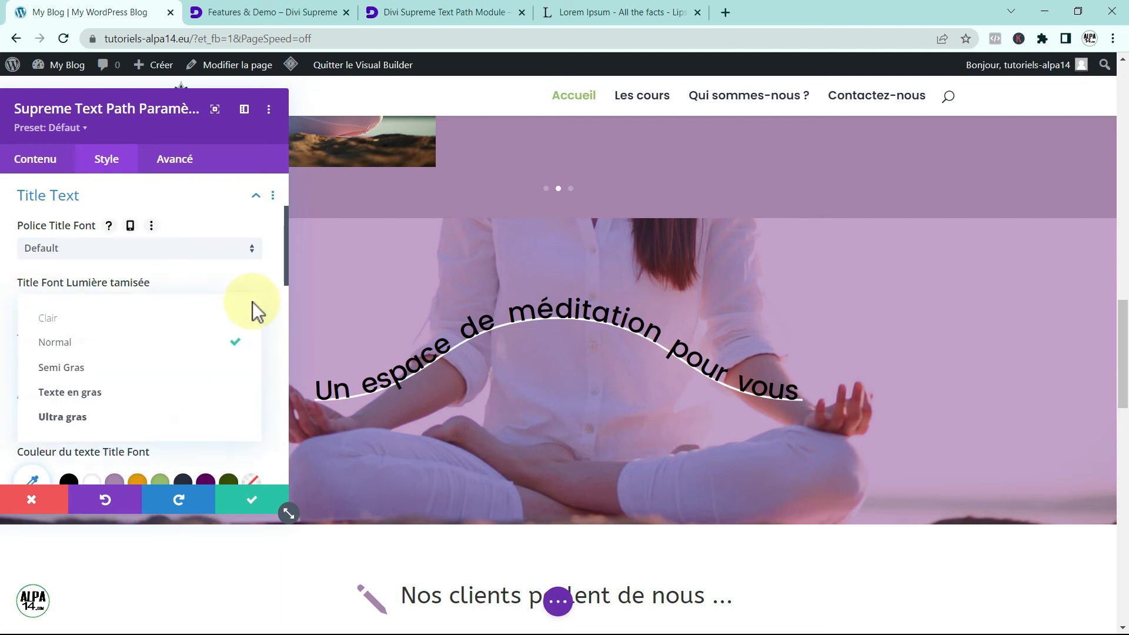
click(99, 394)
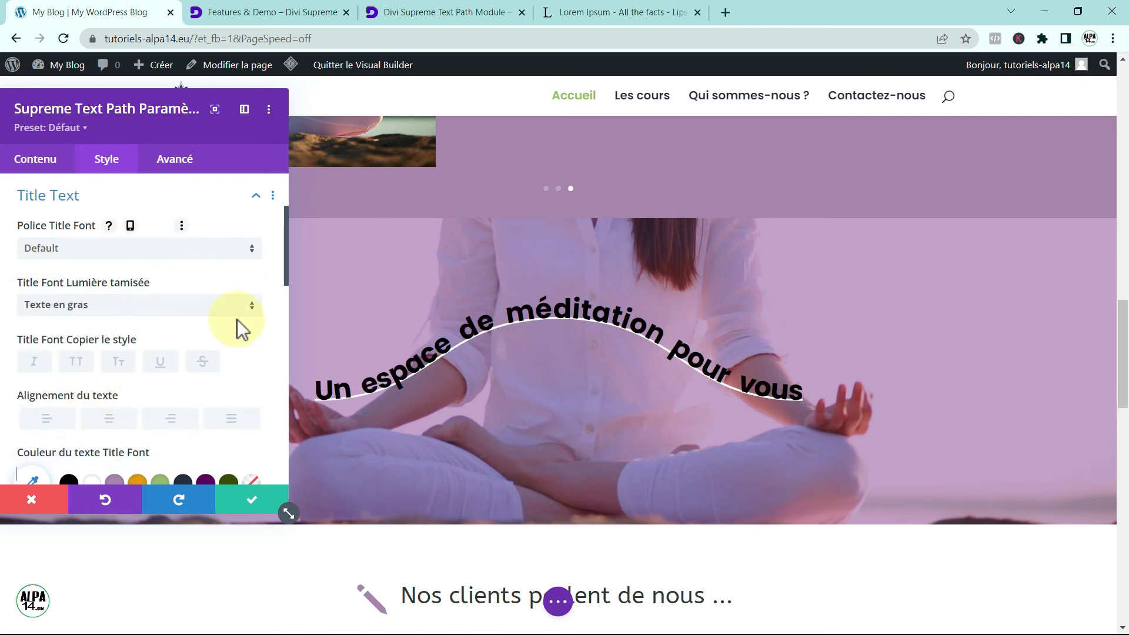
click(254, 305)
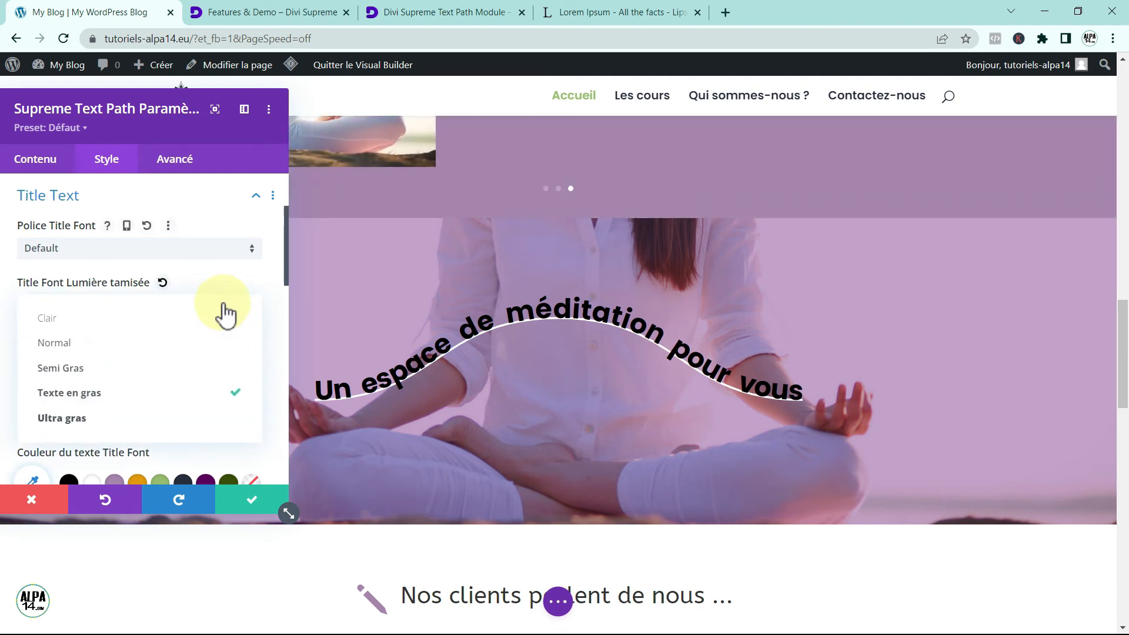
click(119, 369)
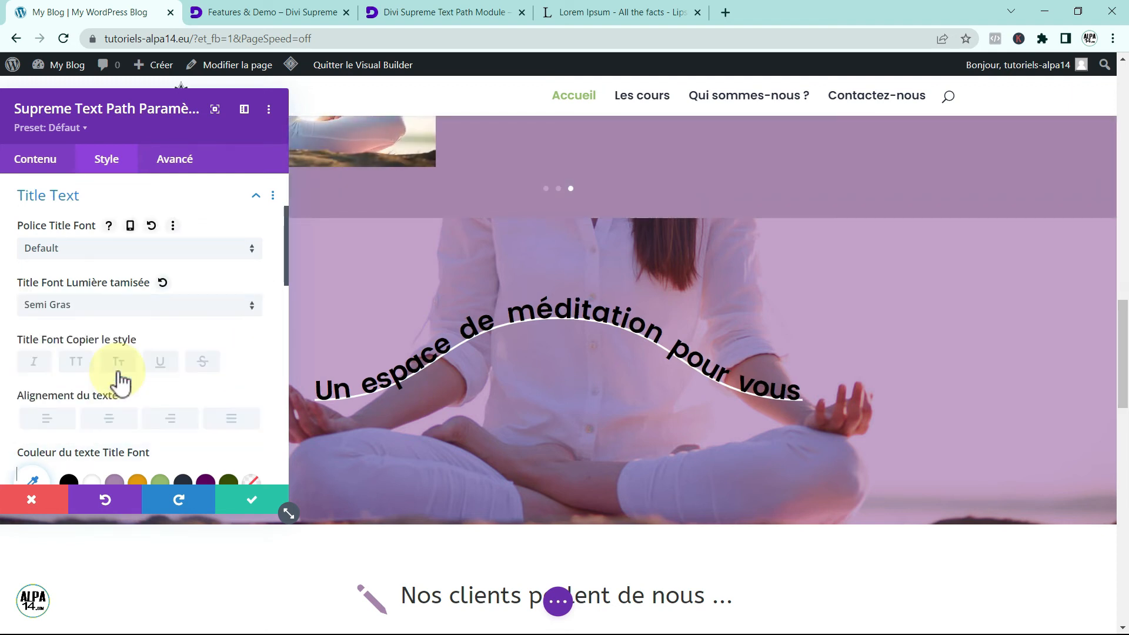
click(251, 302)
click(139, 336)
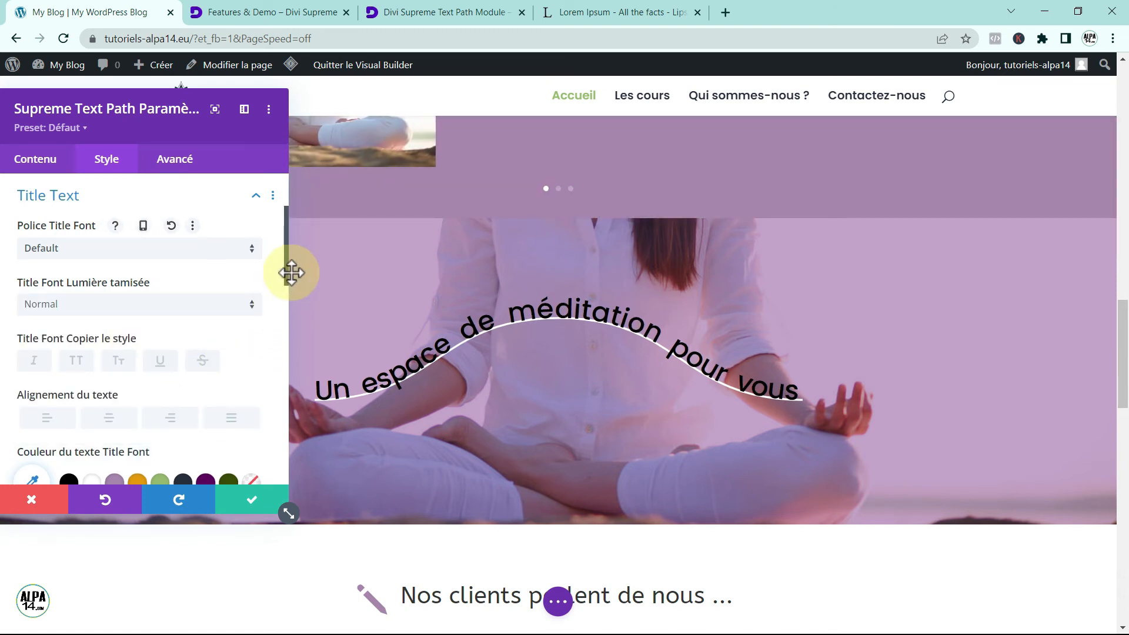
Try the all-capitals font style on the wave text and switch it off again
drag(286, 271, 283, 287)
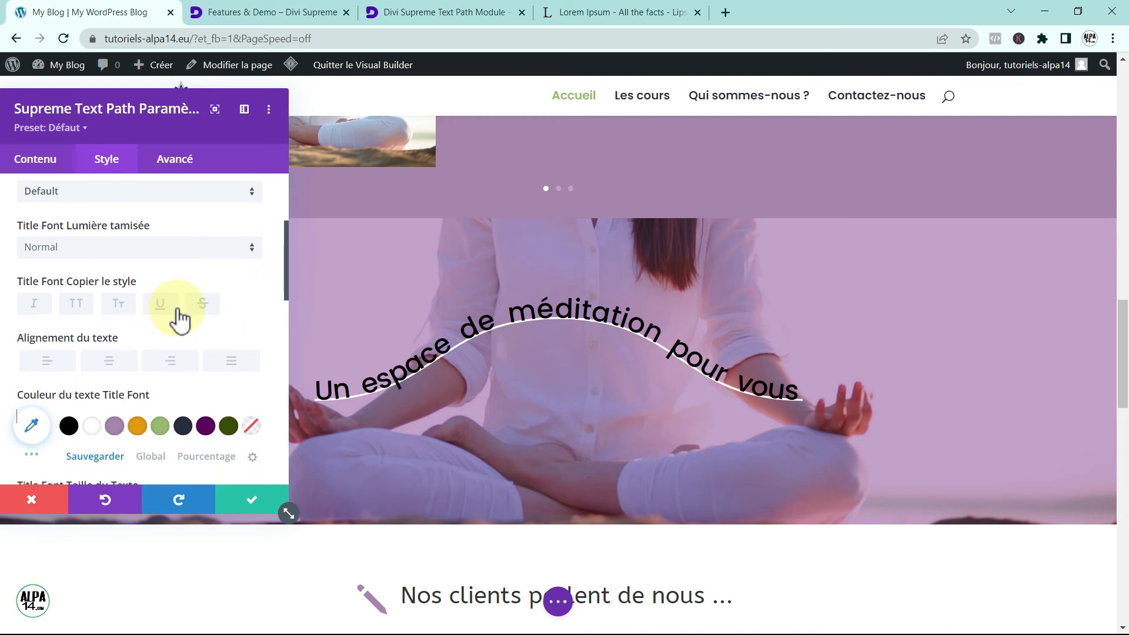
click(77, 306)
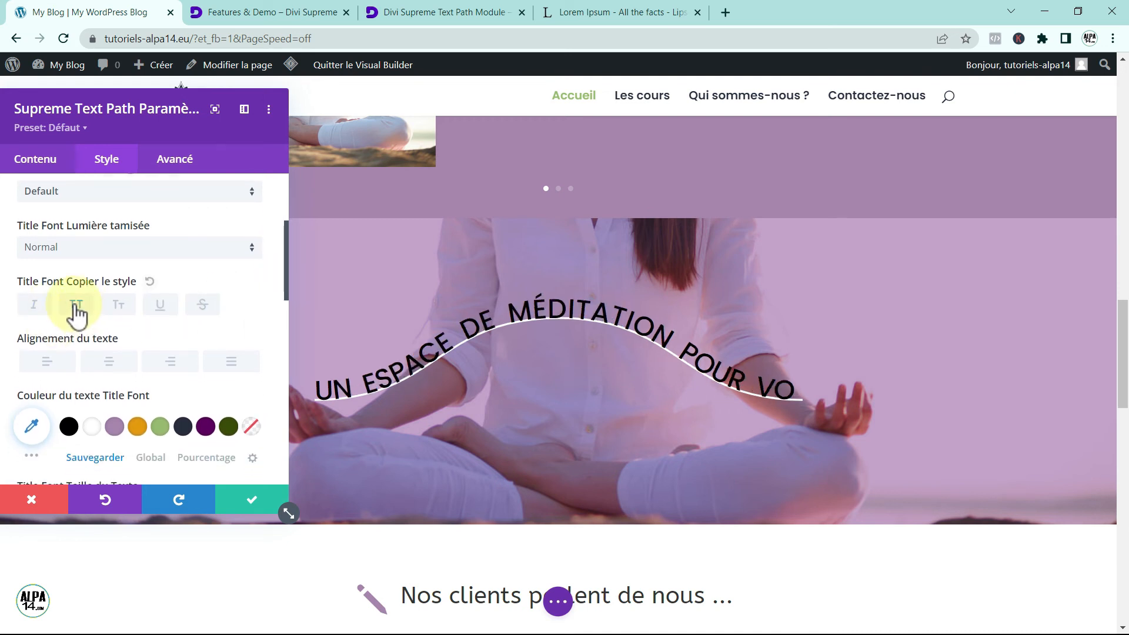
click(67, 303)
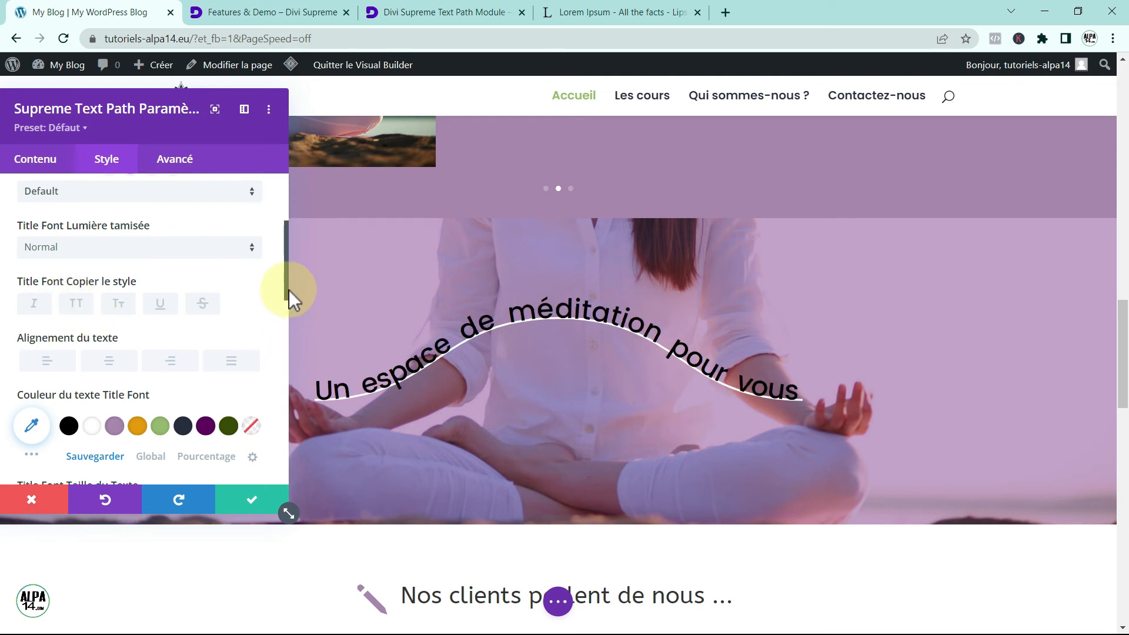
Set the wave text's title font colour to the dark navy palette swatch
drag(286, 288, 280, 313)
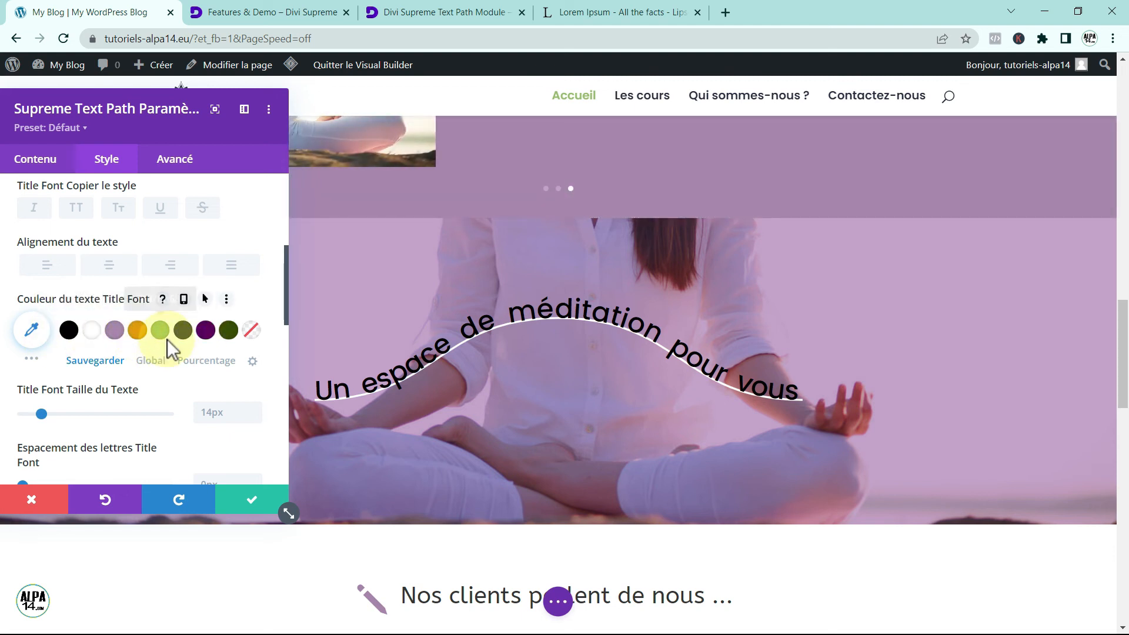
click(205, 331)
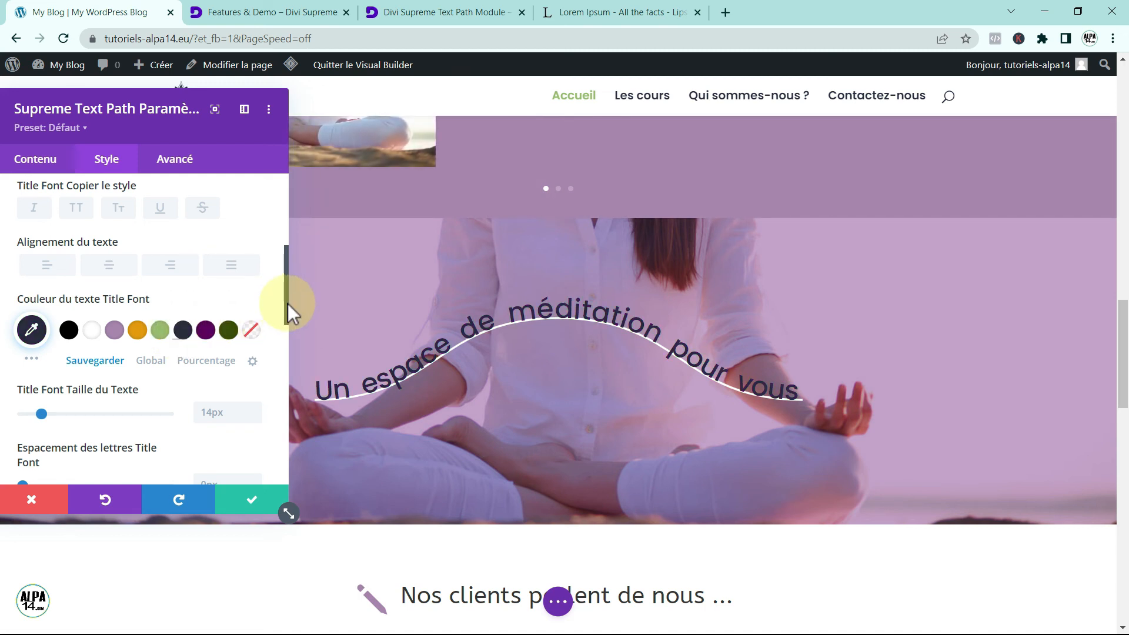
drag(287, 303, 277, 339)
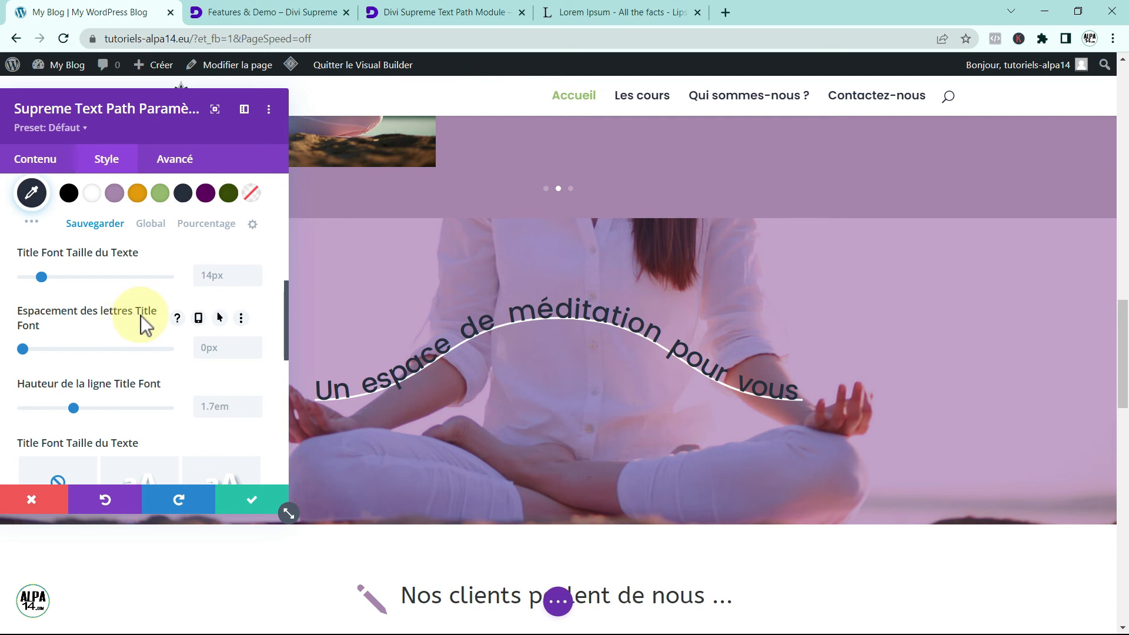
Try adjusting the title text's letter spacing and applying the first text shadow preset, and return the spacing to 0px and the shadow to none
mouse_move(23, 349)
mouse_down()
mouse_move(37, 348)
mouse_move(15, 348)
mouse_up()
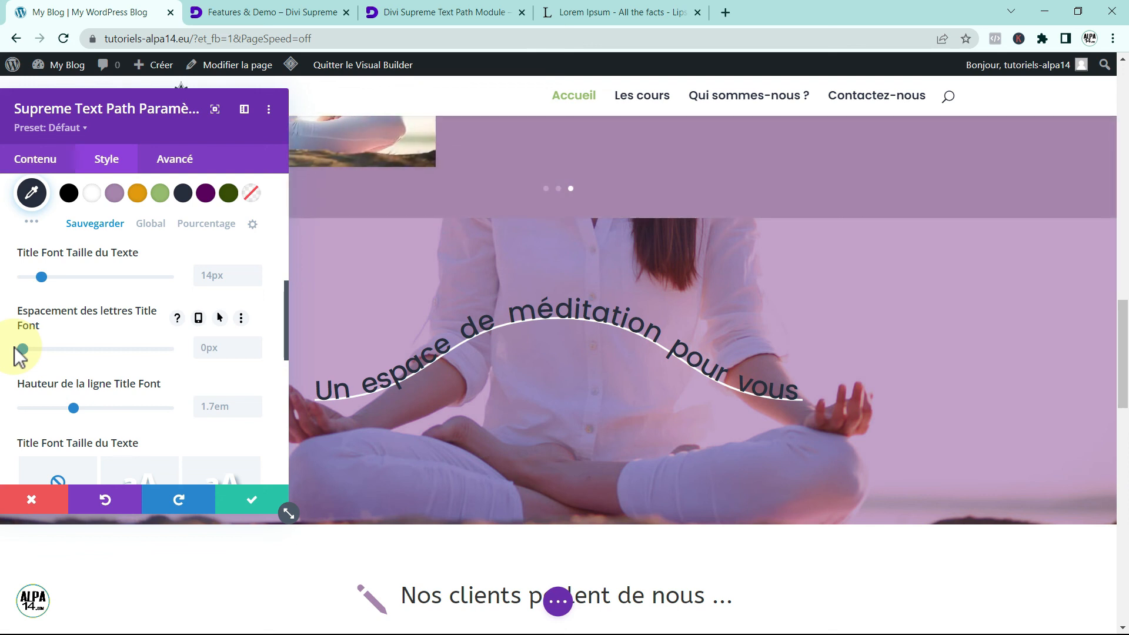
drag(287, 336, 288, 380)
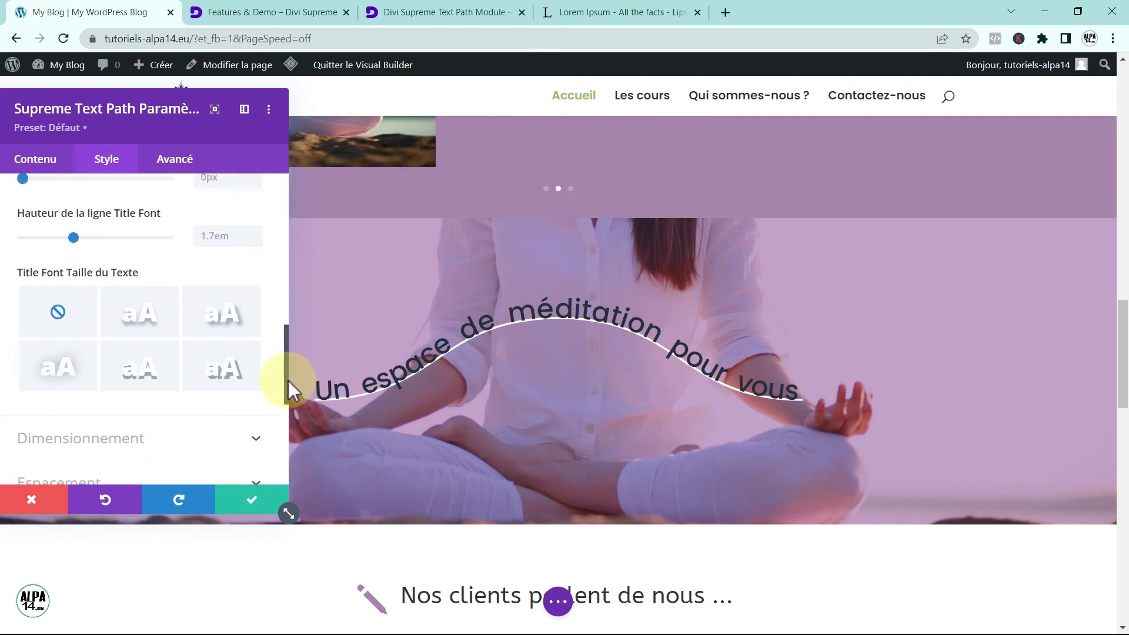
click(138, 323)
click(59, 312)
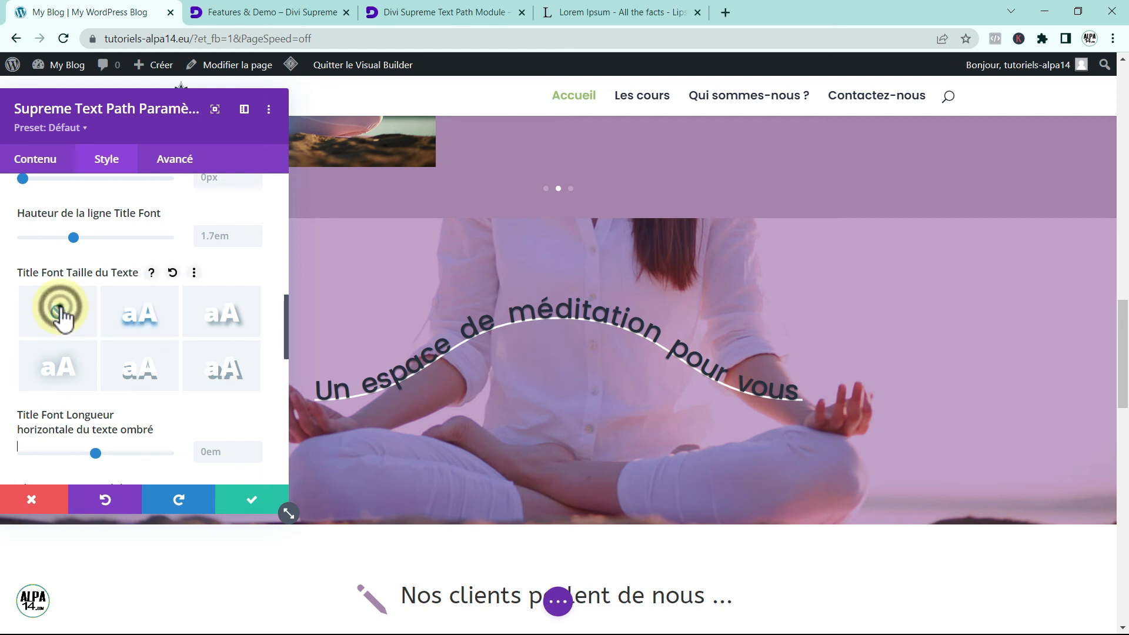
Look over the module's Dimensionnement options for width, alignment and height, and collapse the group again
drag(287, 353, 276, 390)
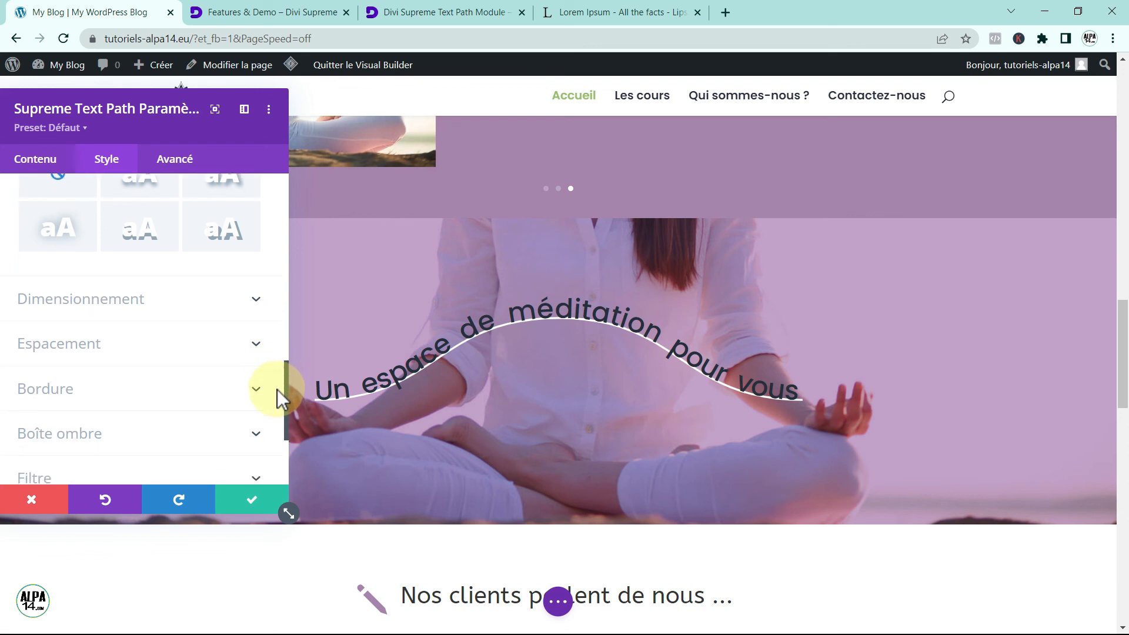
click(230, 299)
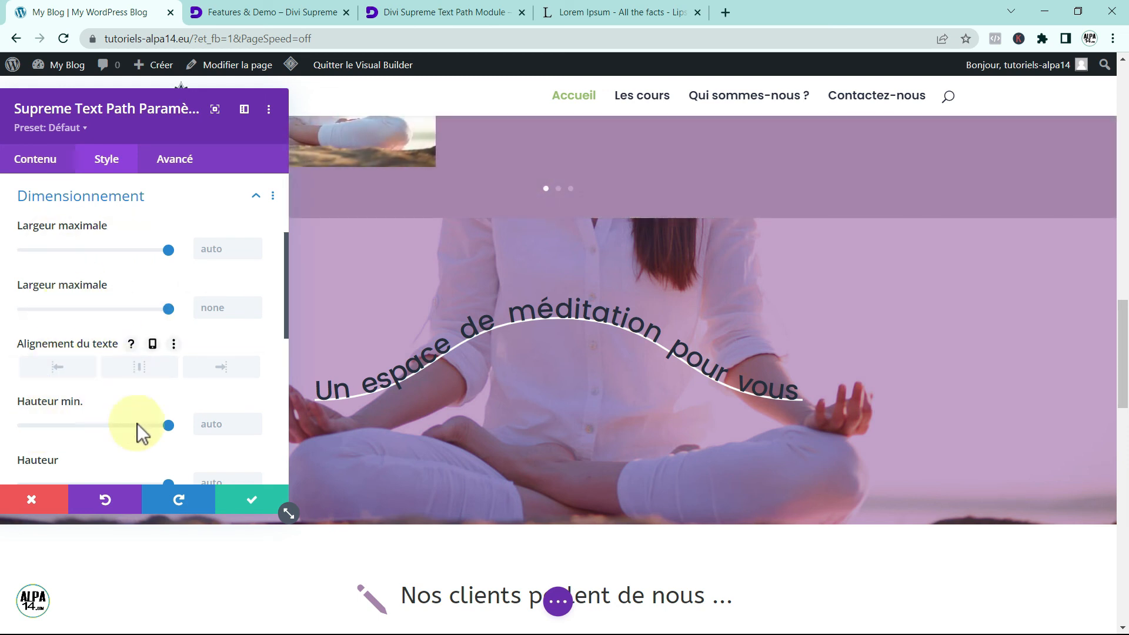
click(256, 195)
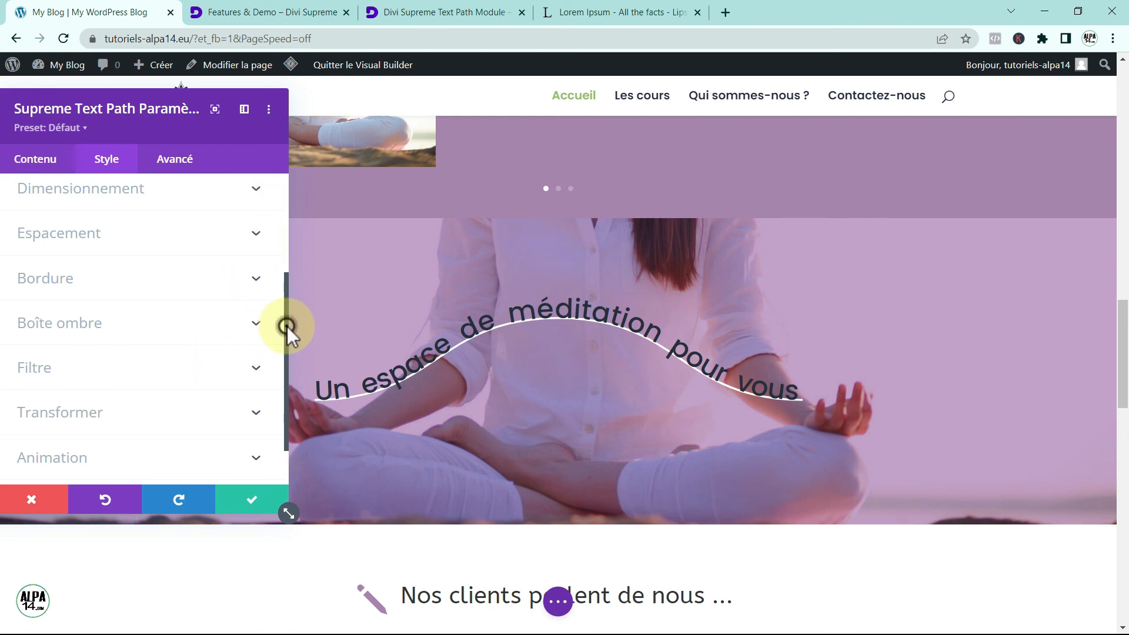
Look through the remaining style groups down to Animation and save the Supreme Text Path module's settings
drag(287, 326, 287, 368)
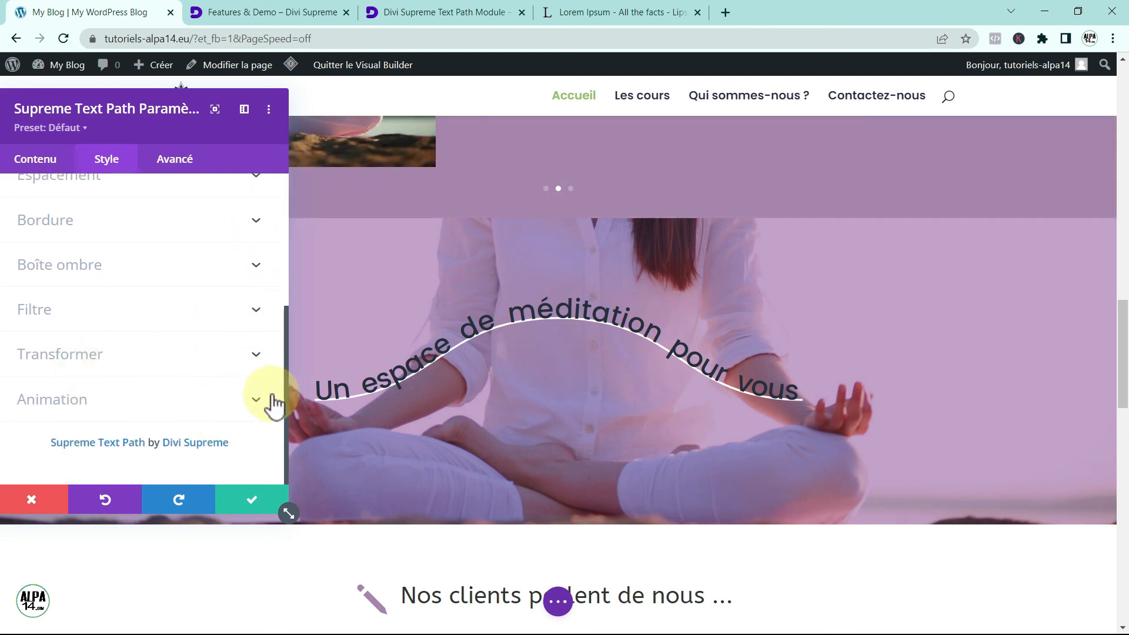
mouse_move(285, 427)
mouse_down()
mouse_move(294, 340)
mouse_move(271, 422)
mouse_up()
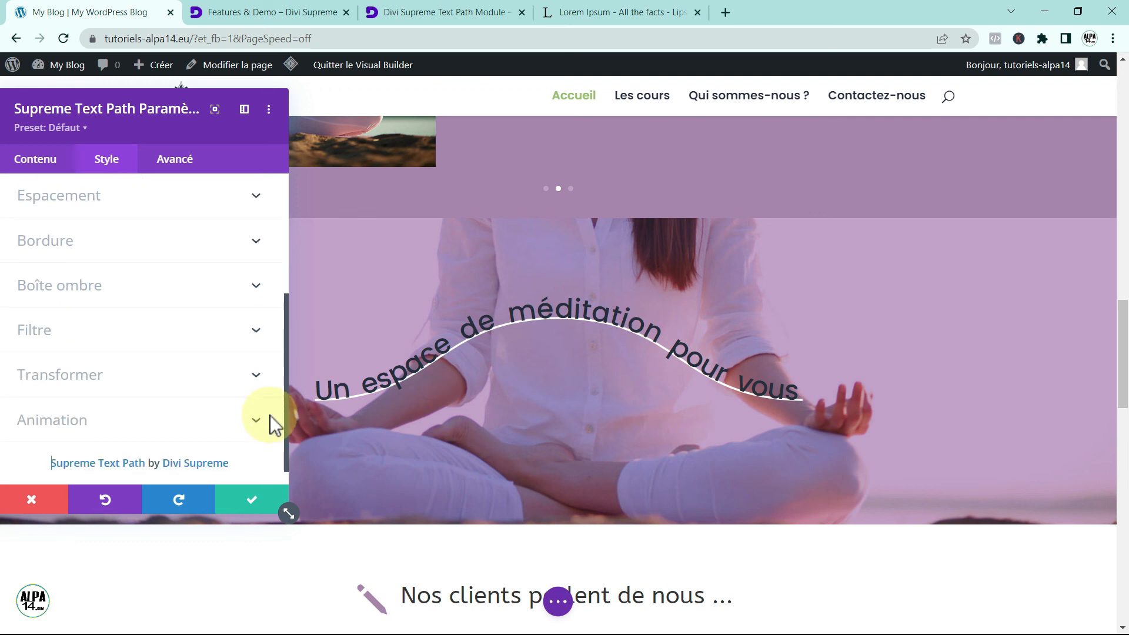
click(254, 503)
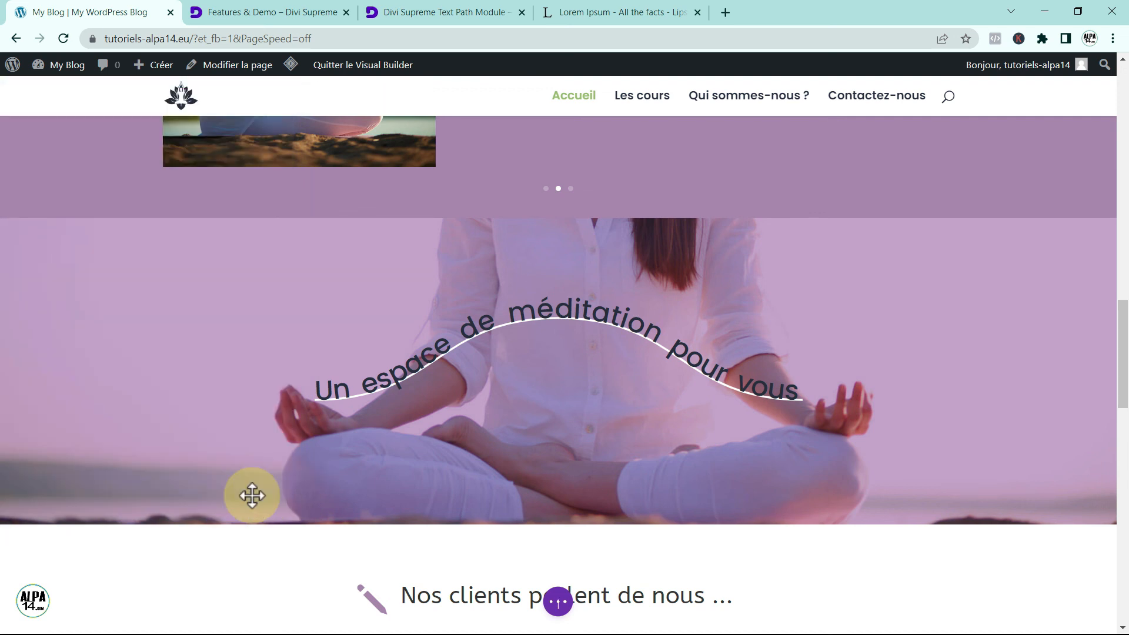